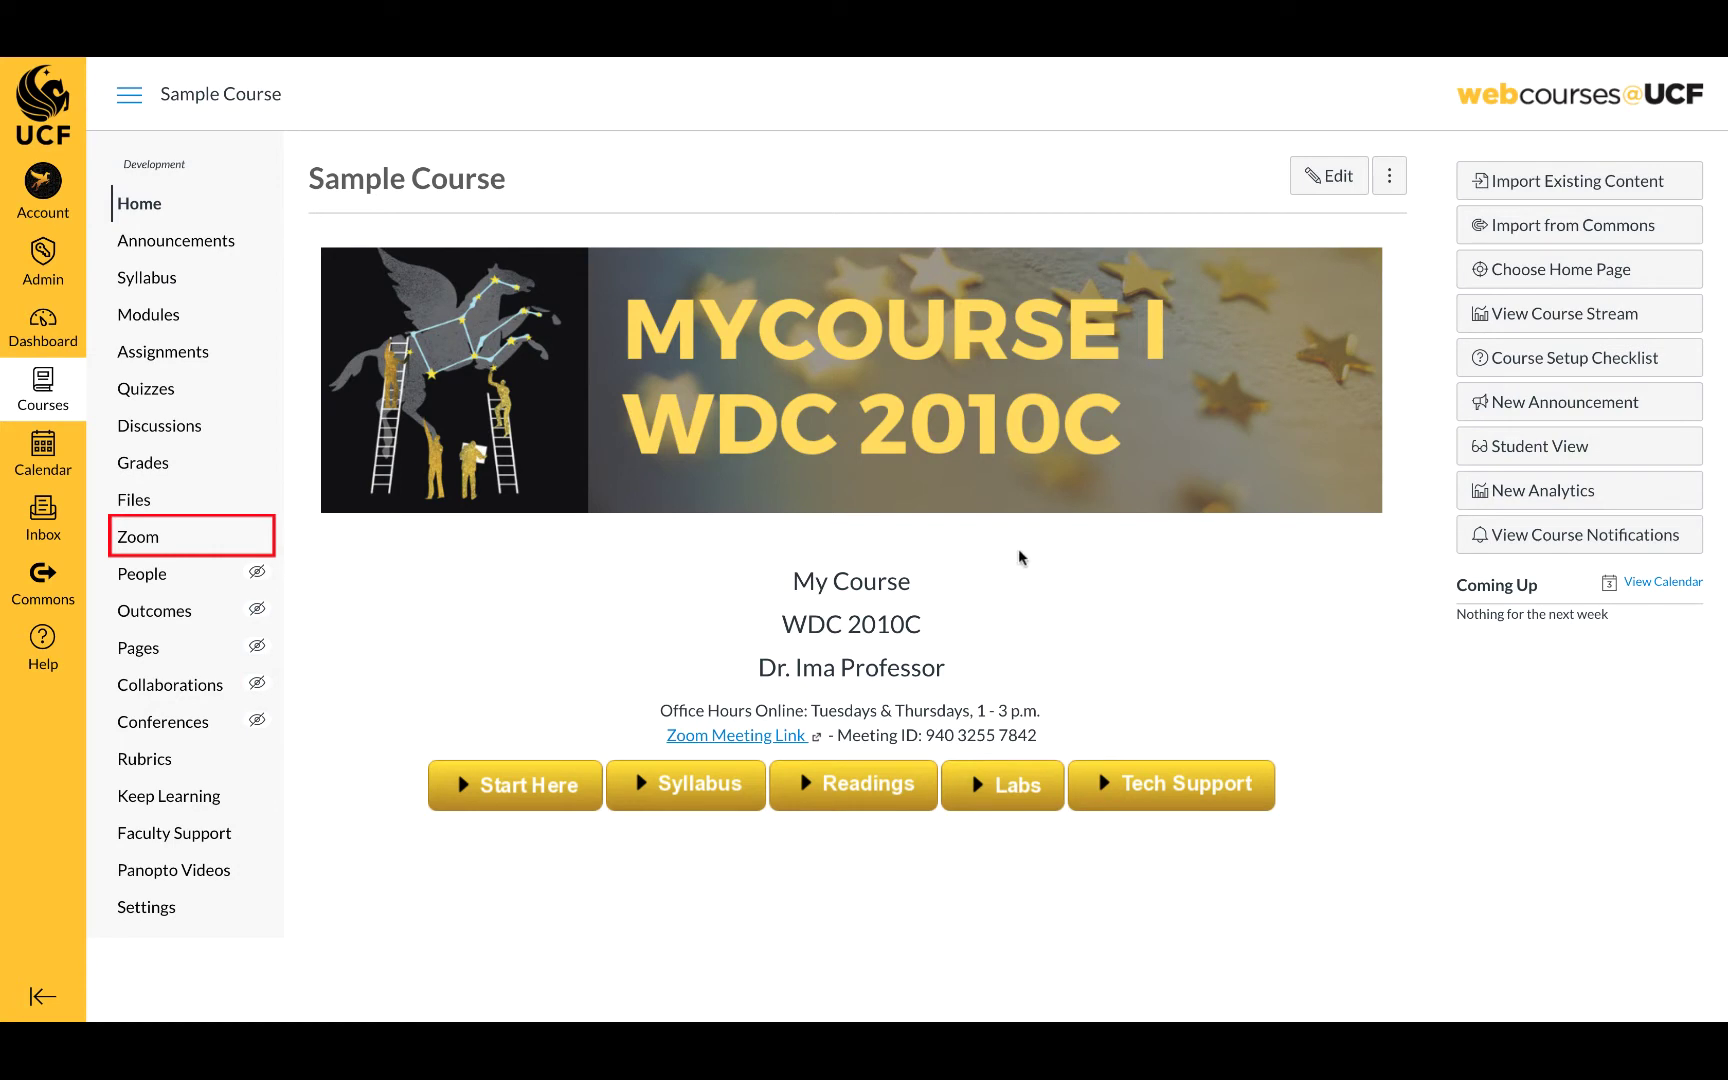
- Open the Sample Course's Zoom page, which shows no scheduled meetings
{"action": "left_click", "coordinate": [140, 536]}
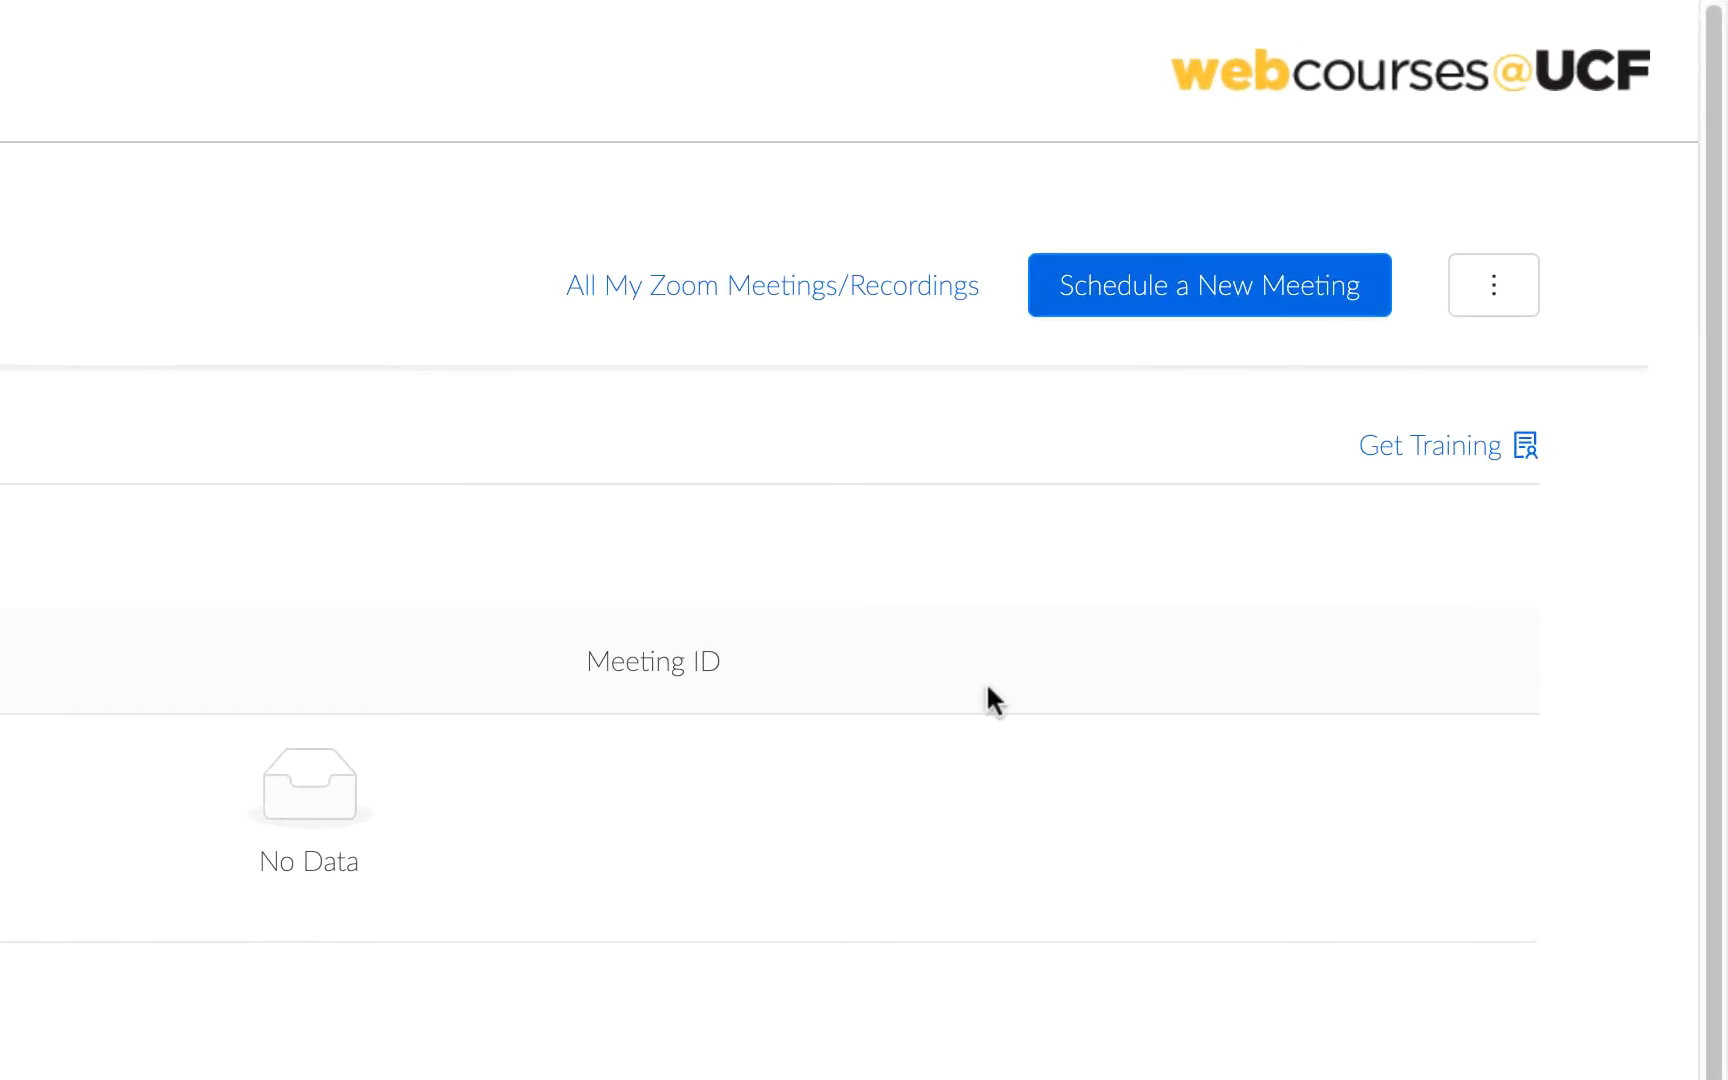
- Schedule a new meeting and replace its default topic with 'Course Lectures'
{"action": "left_click", "coordinate": [1163, 292]}
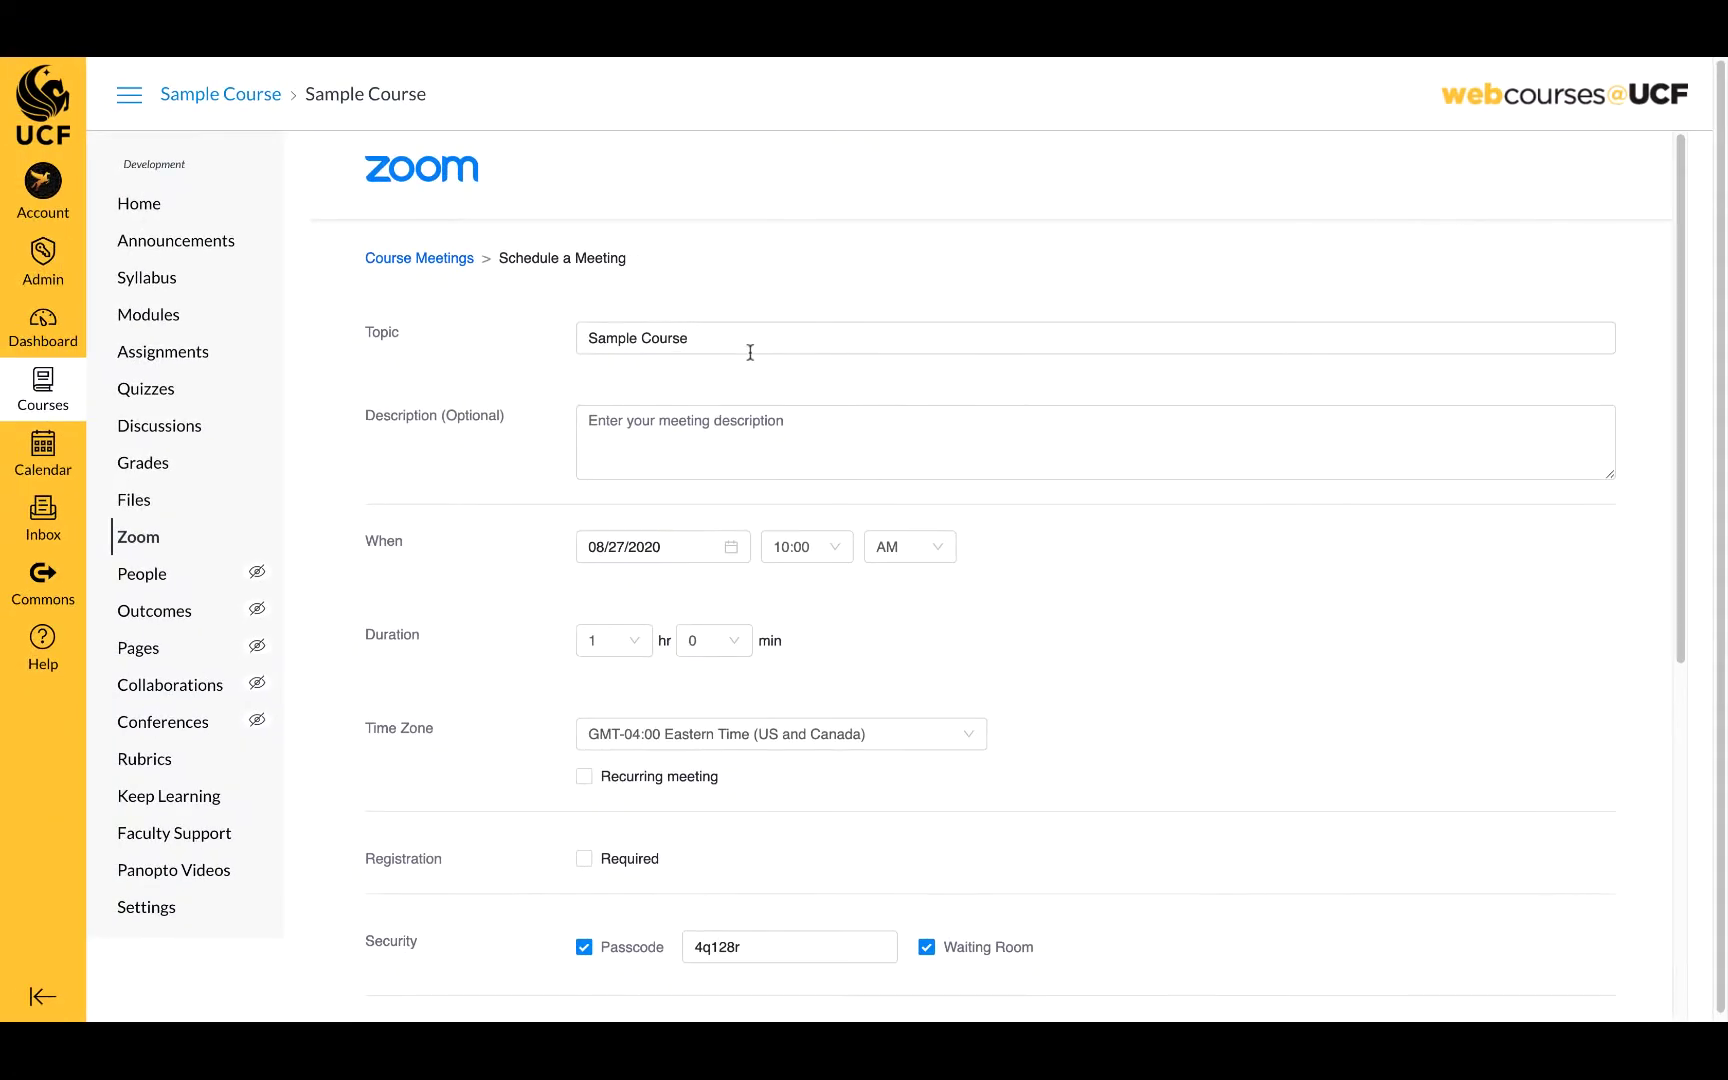
{"action": "left_click", "coordinate": [738, 340]}
{"action": "left_click_drag", "start_coordinate": [688, 339], "coordinate": [567, 345]}
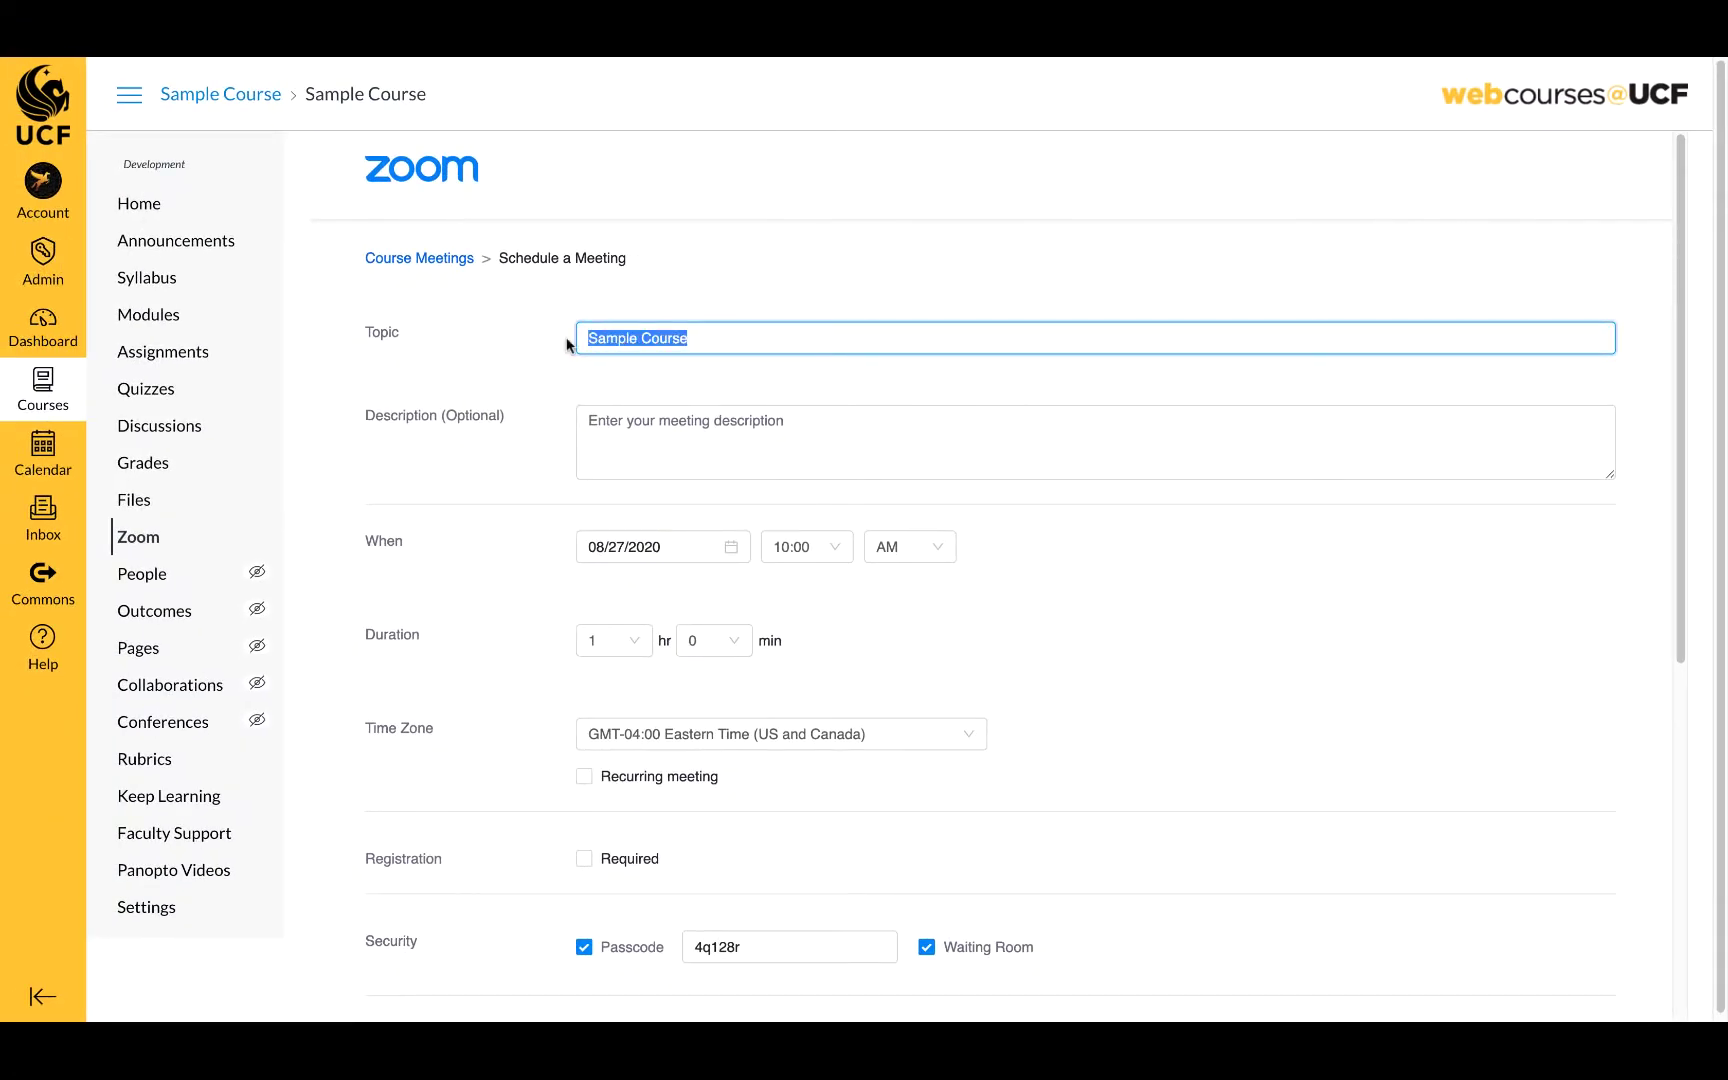
{"action": "type", "text": "Course Lectures"}
- Set the meeting start to 09/01/2020 at 11:00 AM
{"action": "left_click", "coordinate": [731, 547]}
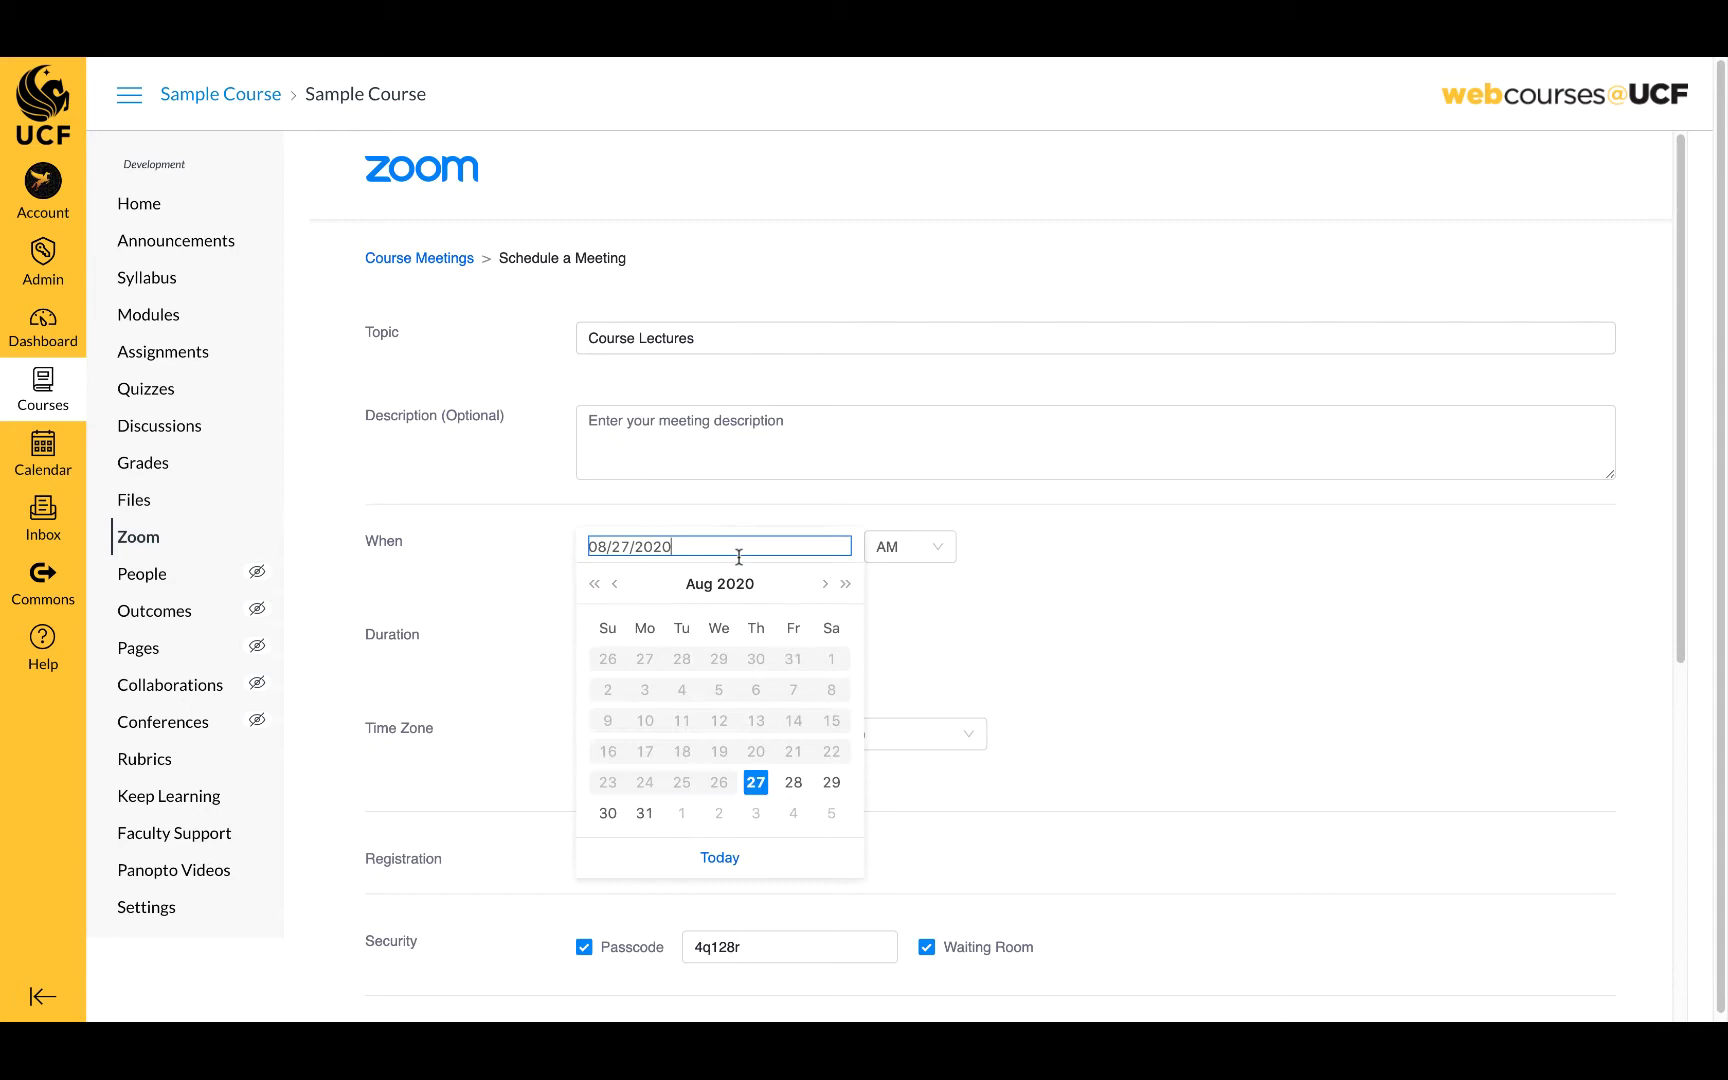
{"action": "left_click", "coordinate": [682, 815]}
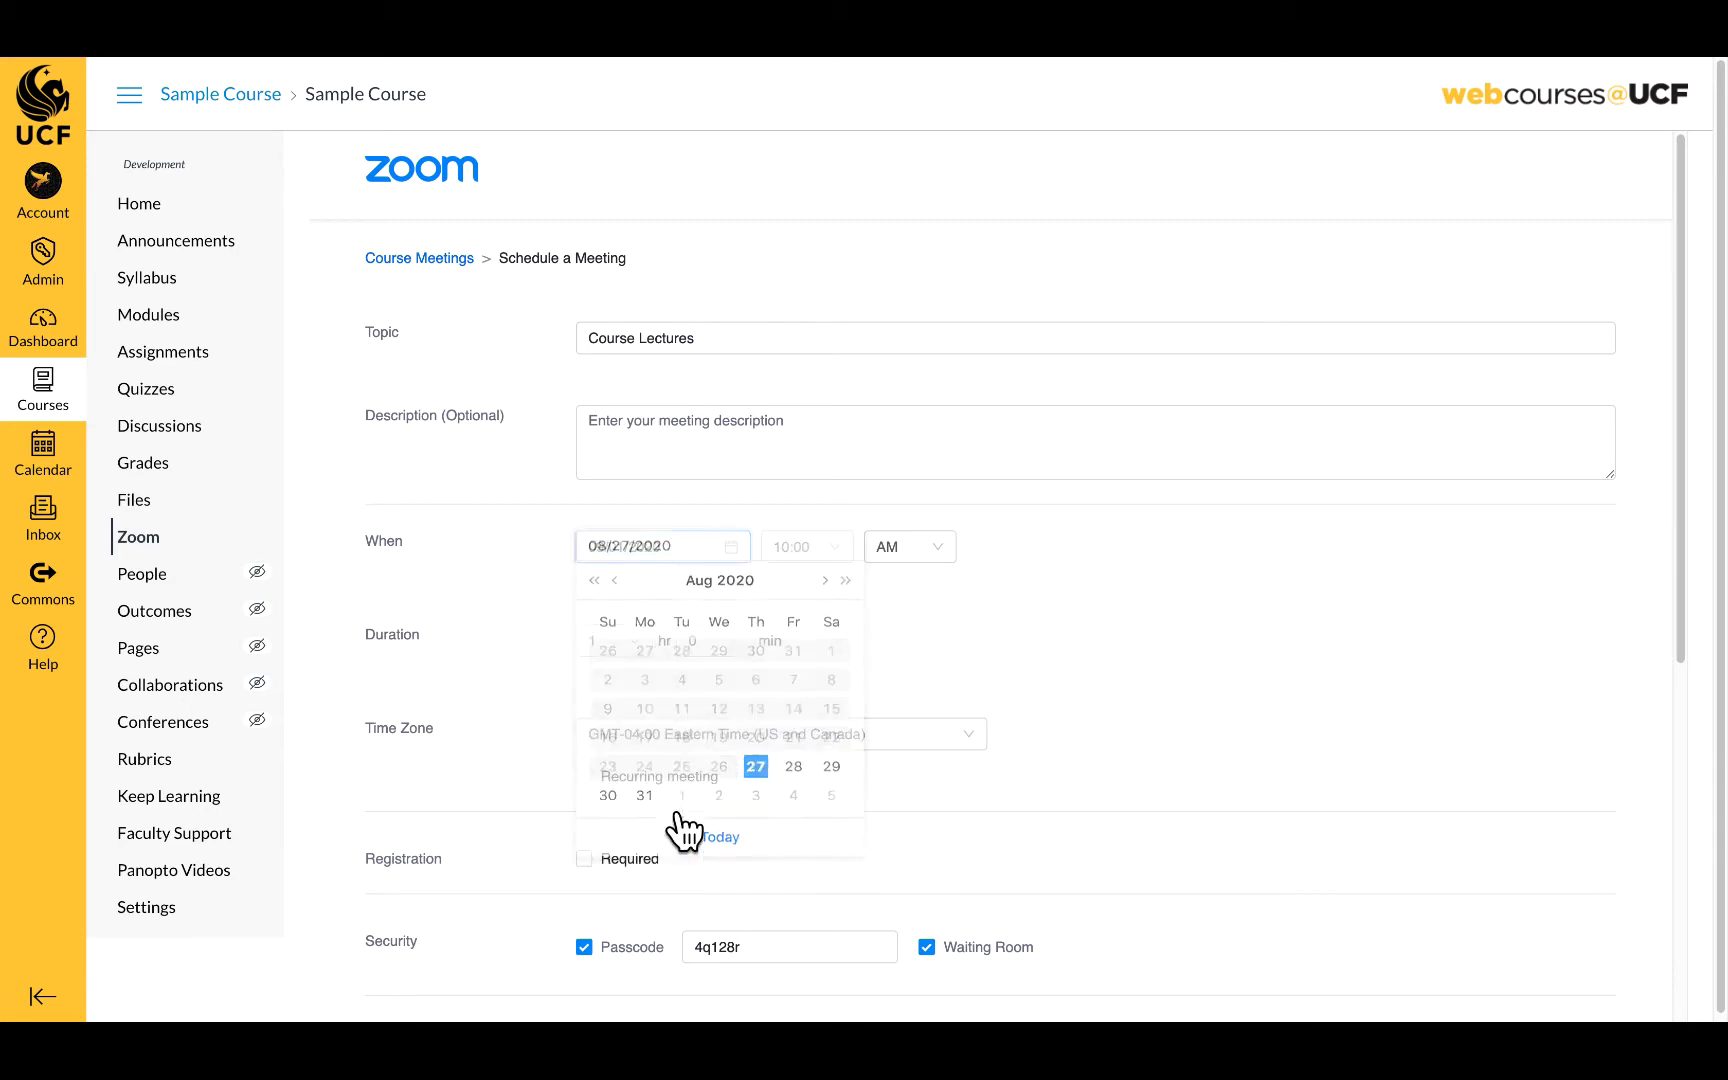
{"action": "left_click", "coordinate": [829, 558]}
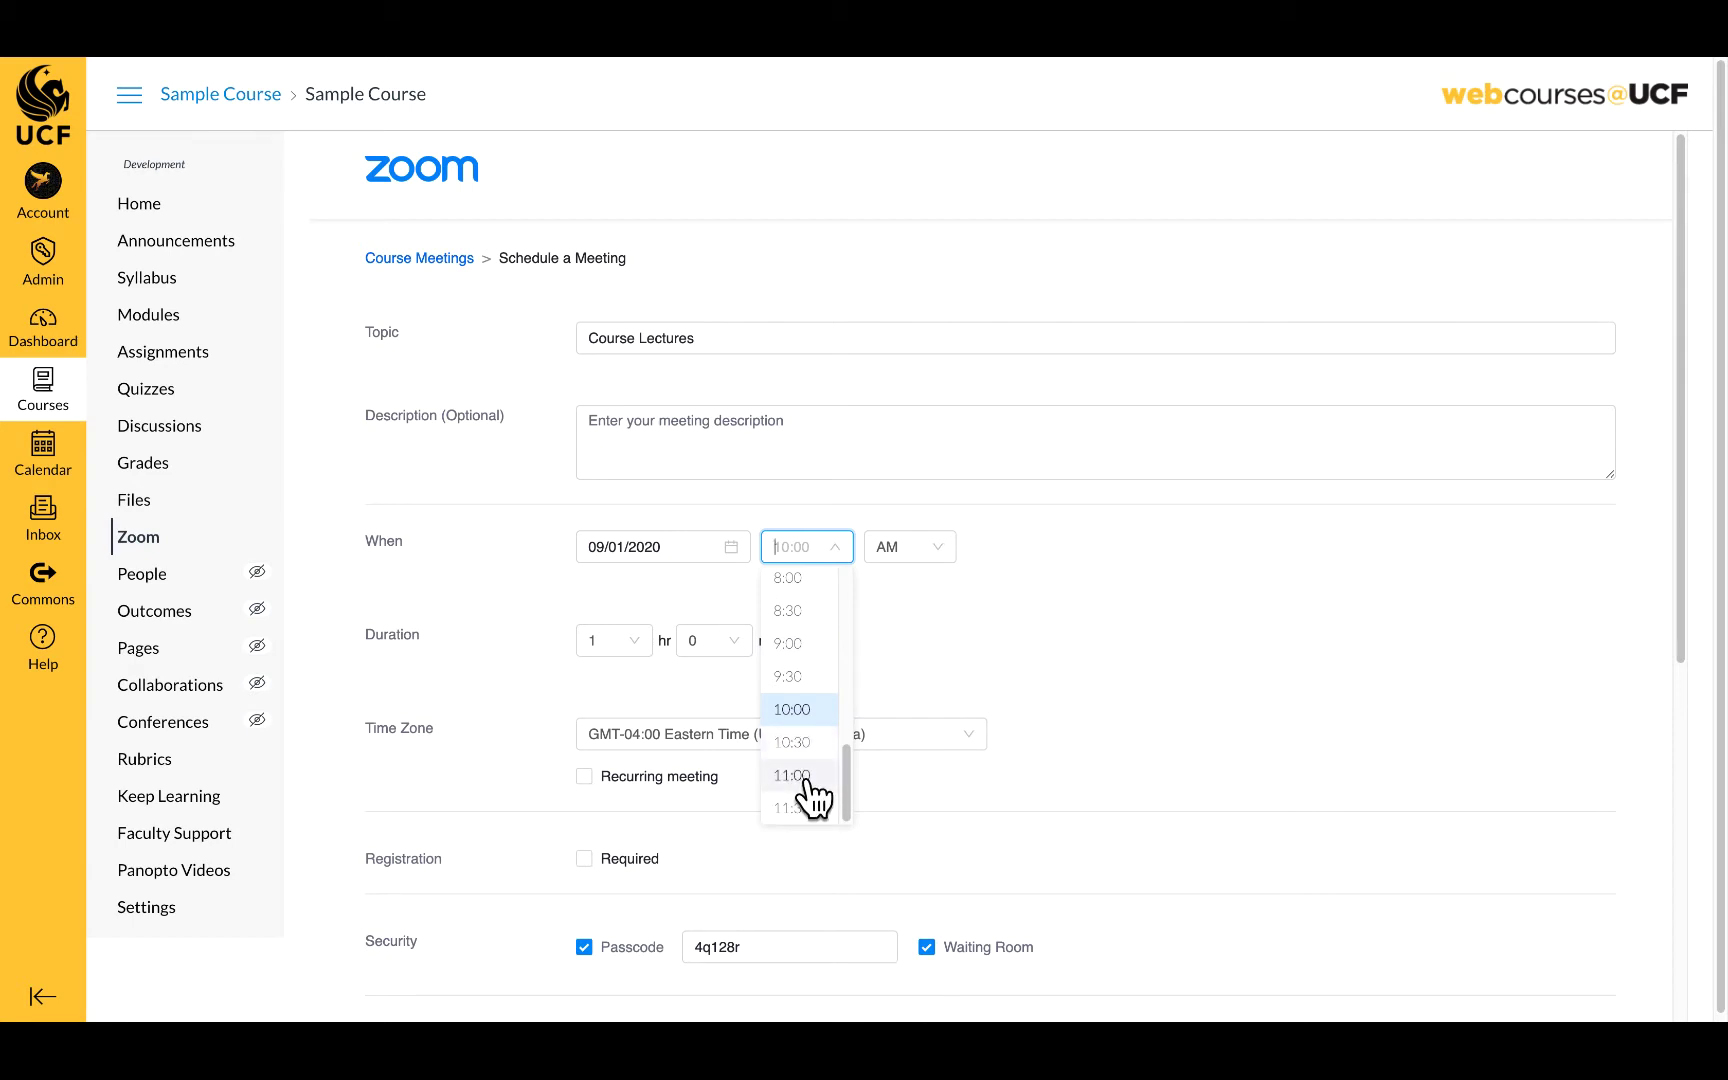
{"action": "left_click", "coordinate": [806, 776]}
{"action": "left_click", "coordinate": [637, 648]}
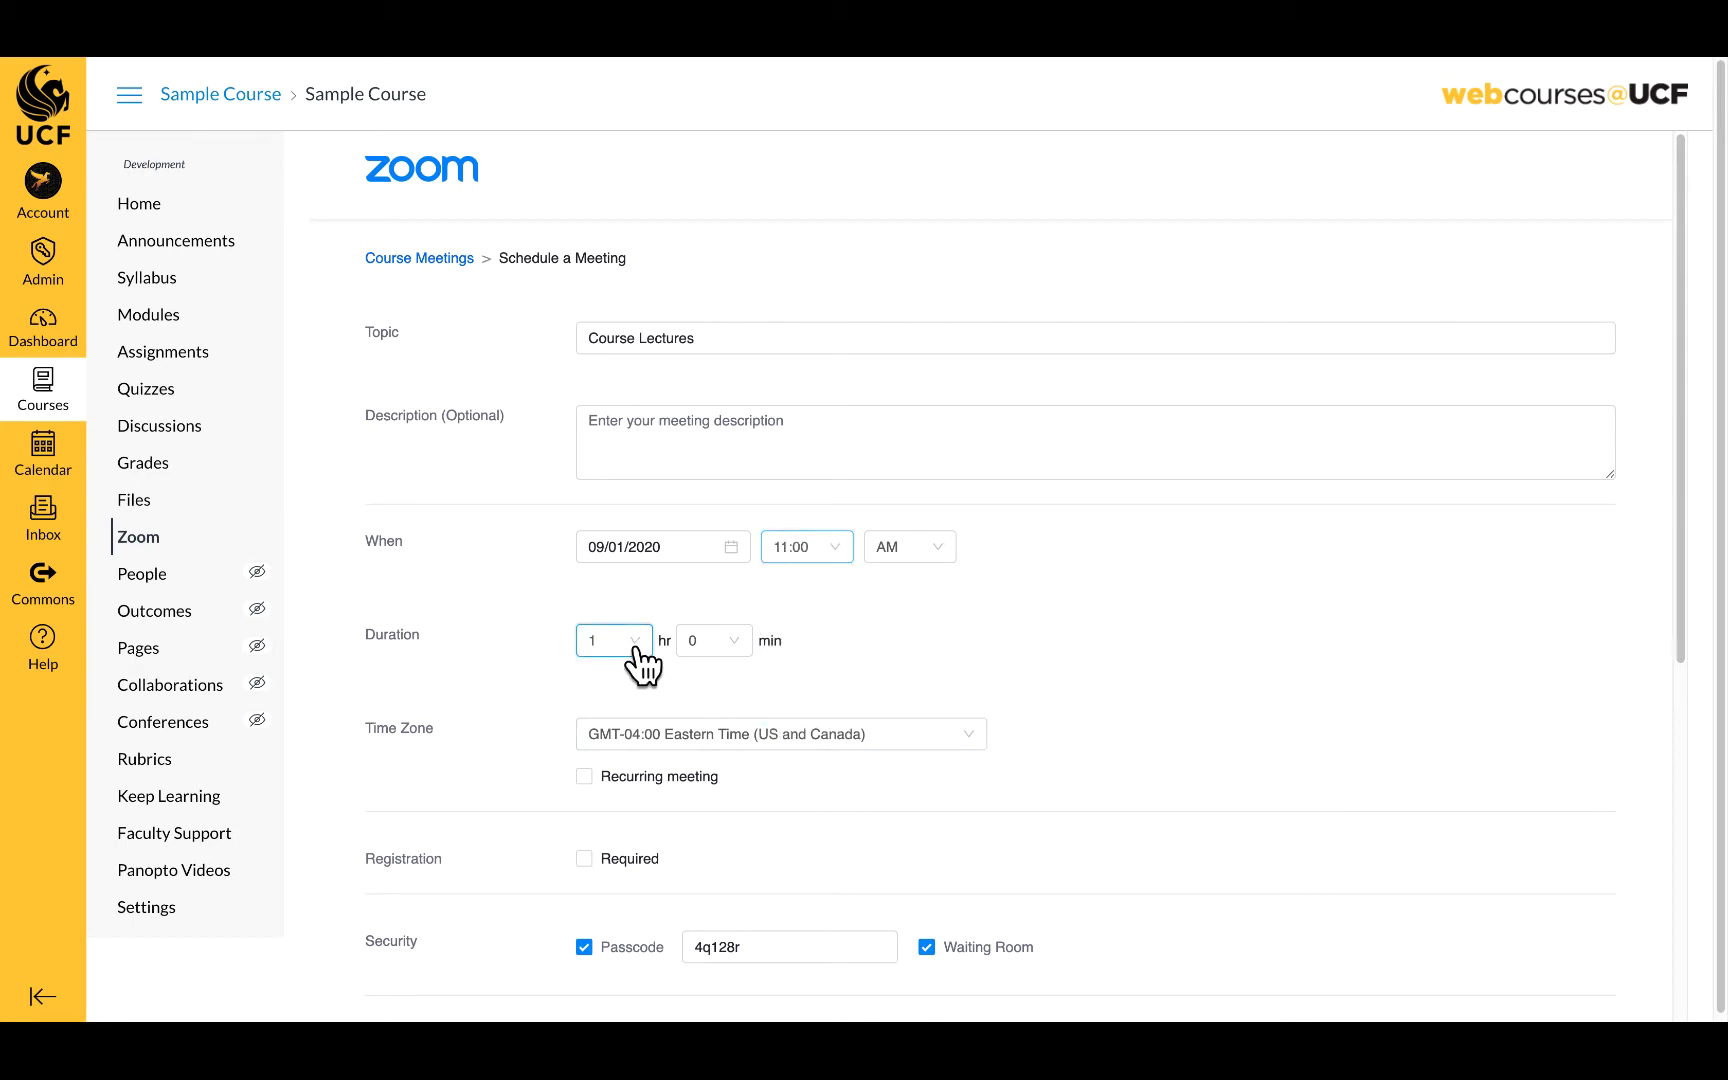
- Make the meeting 2 hours long and recurring weekly
{"action": "left_click", "coordinate": [613, 744]}
{"action": "left_click", "coordinate": [584, 776]}
{"action": "scroll", "coordinate": [1005, 775], "scroll_direction": "down", "scroll_amount": 3}
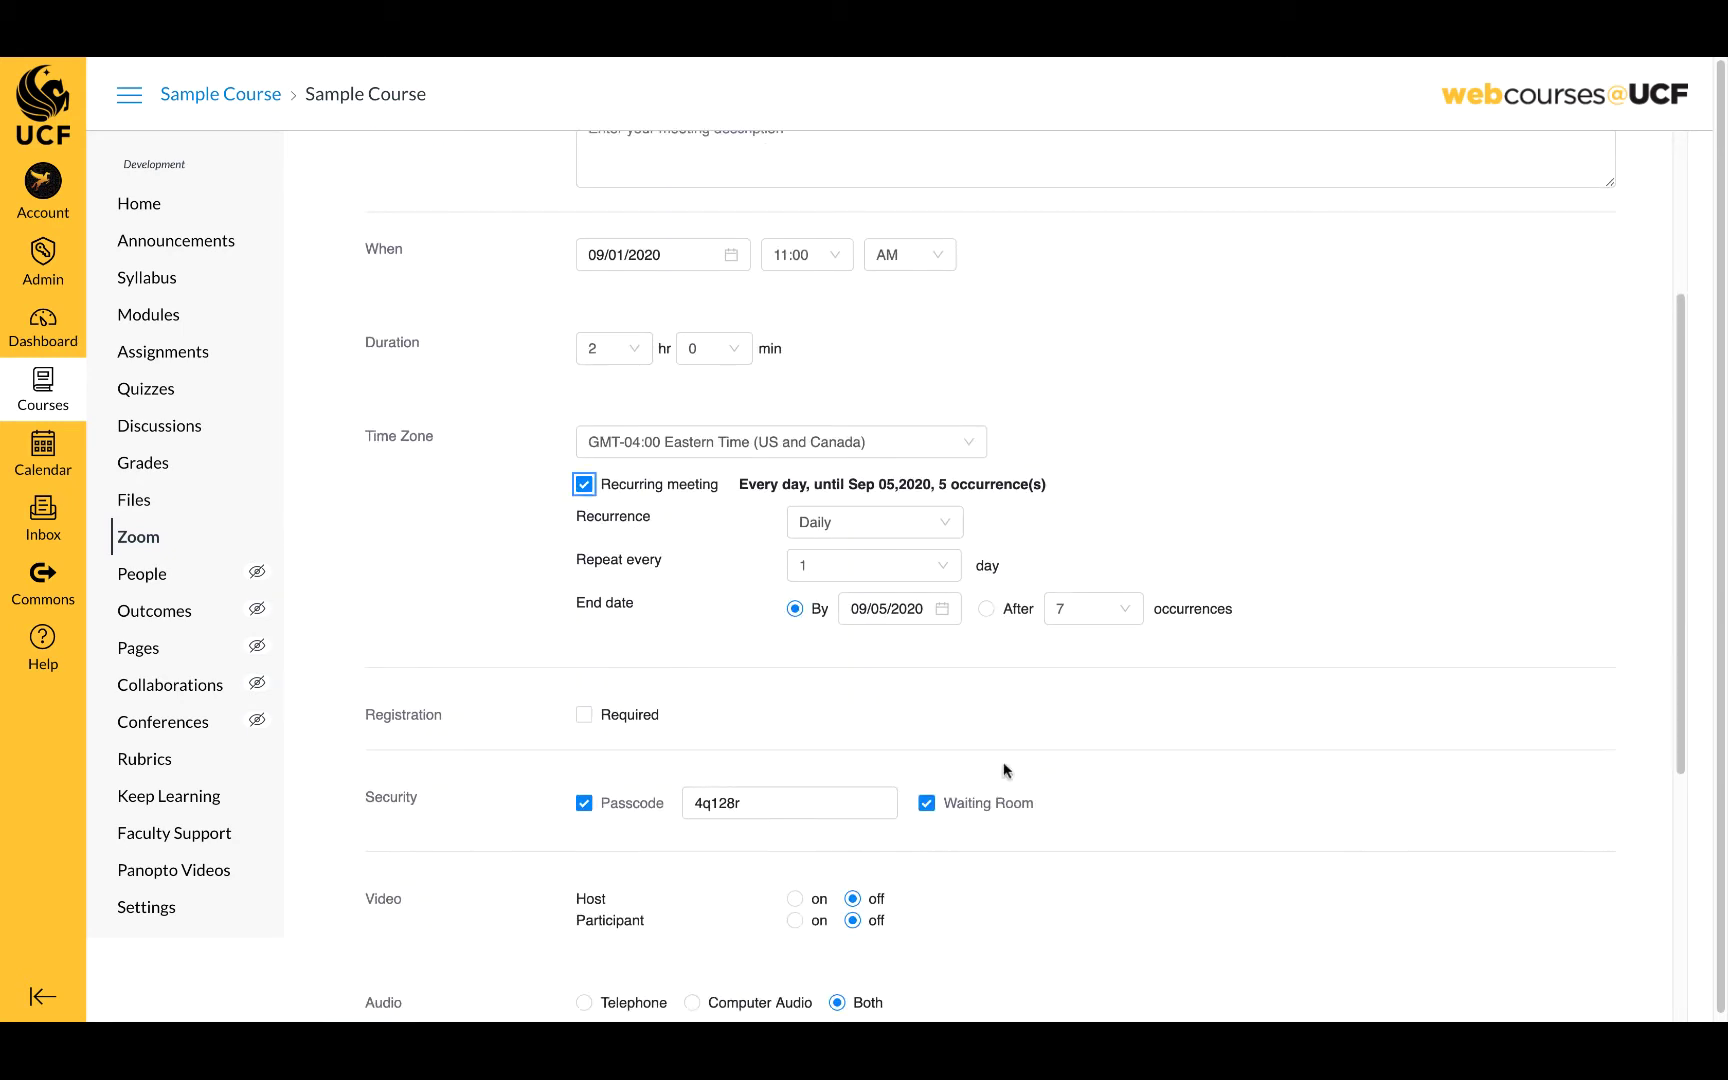
{"action": "left_click", "coordinate": [943, 525]}
{"action": "left_click", "coordinate": [866, 596]}
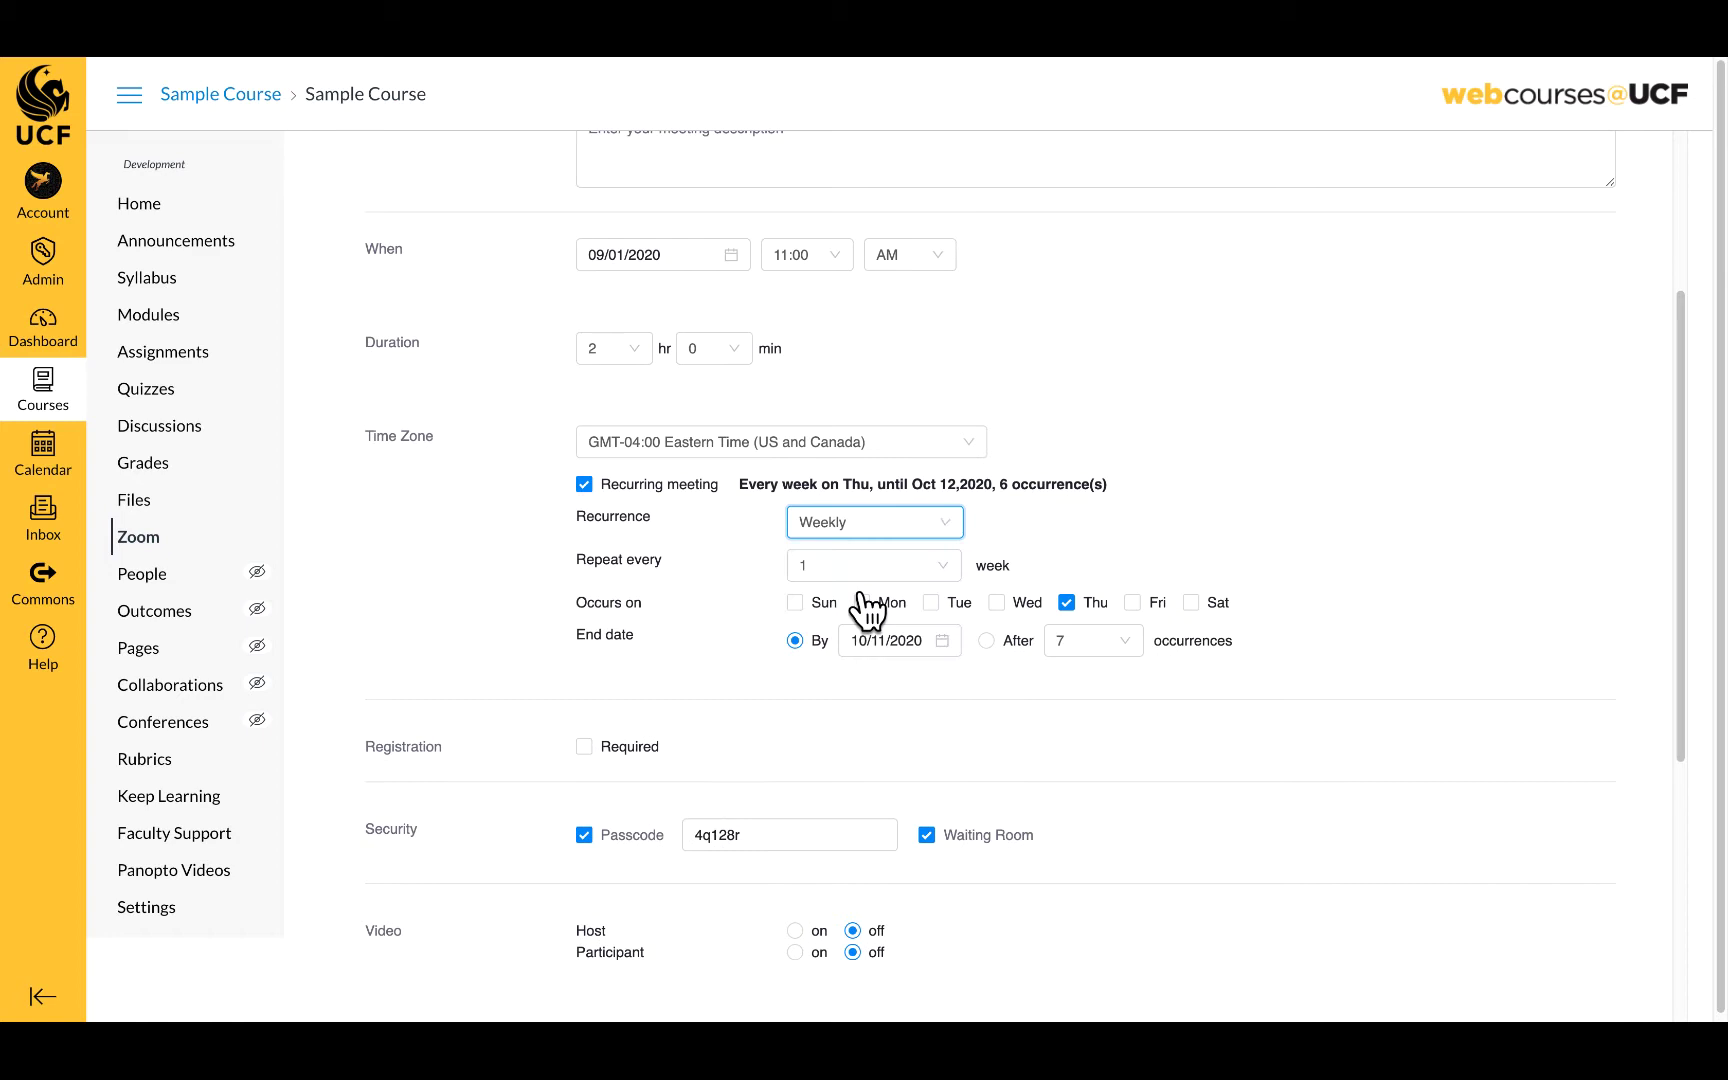
- Repeat on Tuesdays and Thursdays, ending the series on 11/26/2020
{"action": "left_click", "coordinate": [930, 602]}
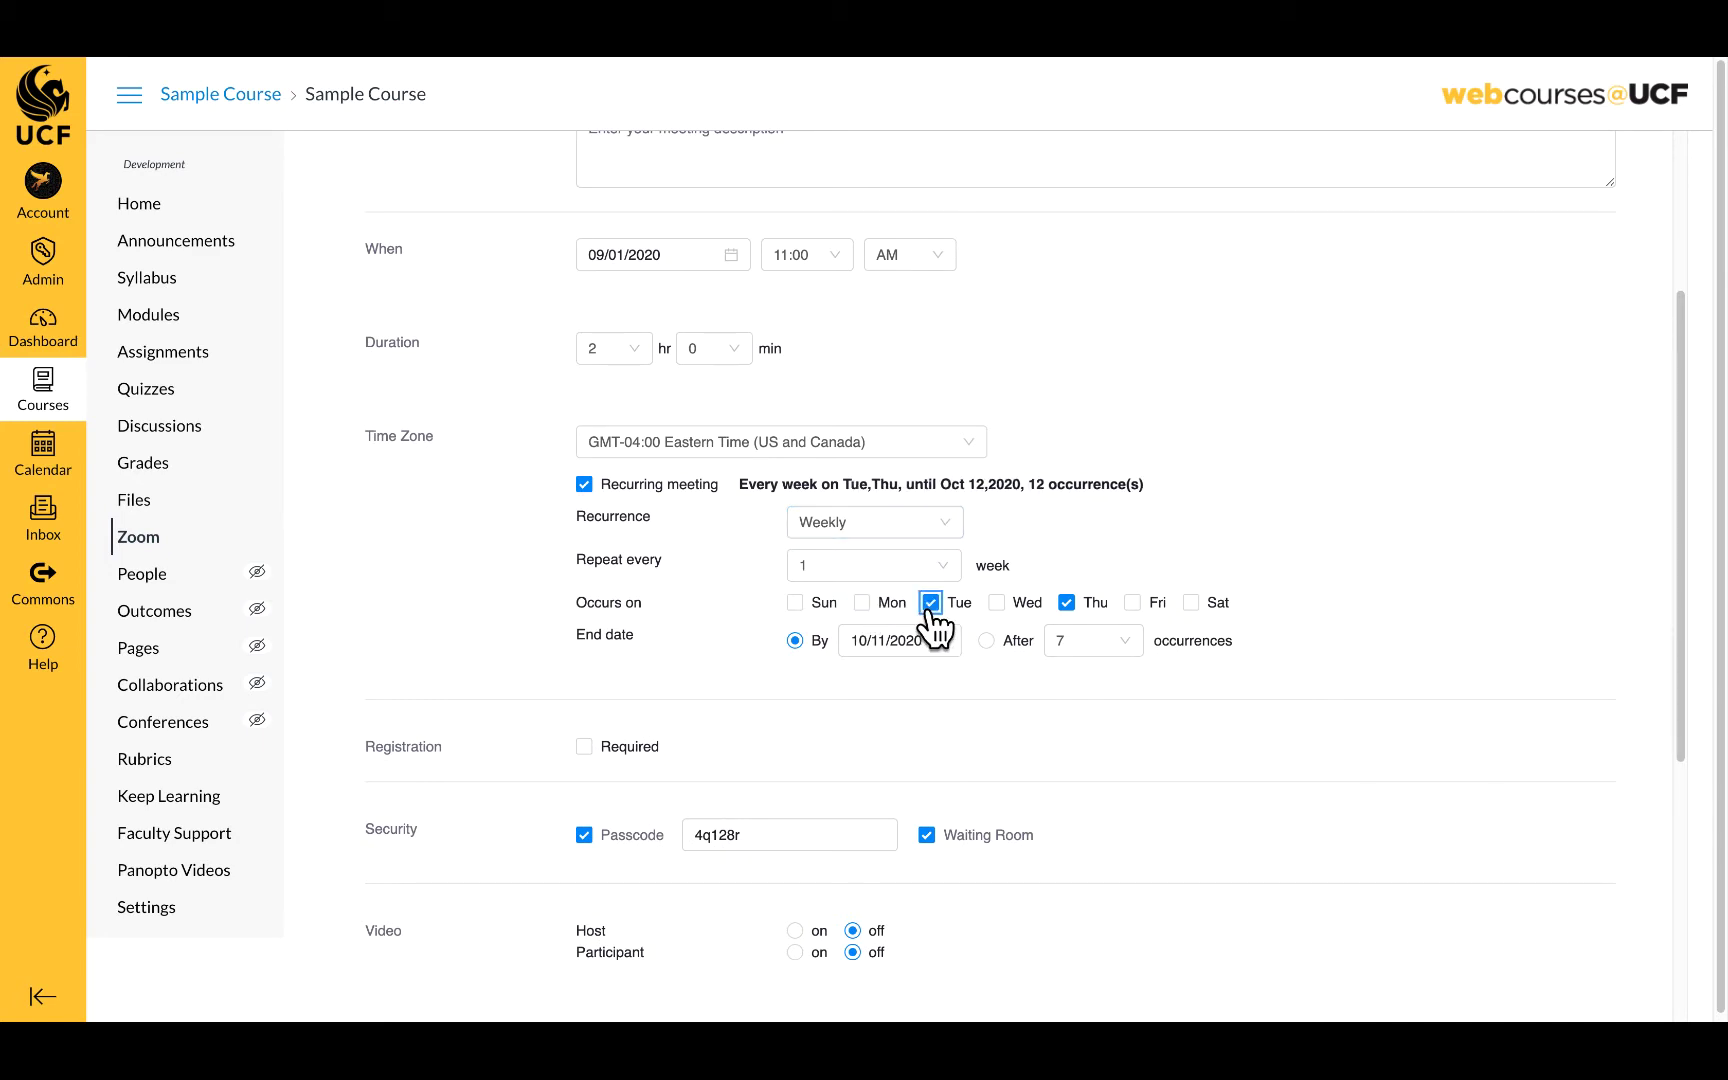
{"action": "left_click", "coordinate": [944, 642]}
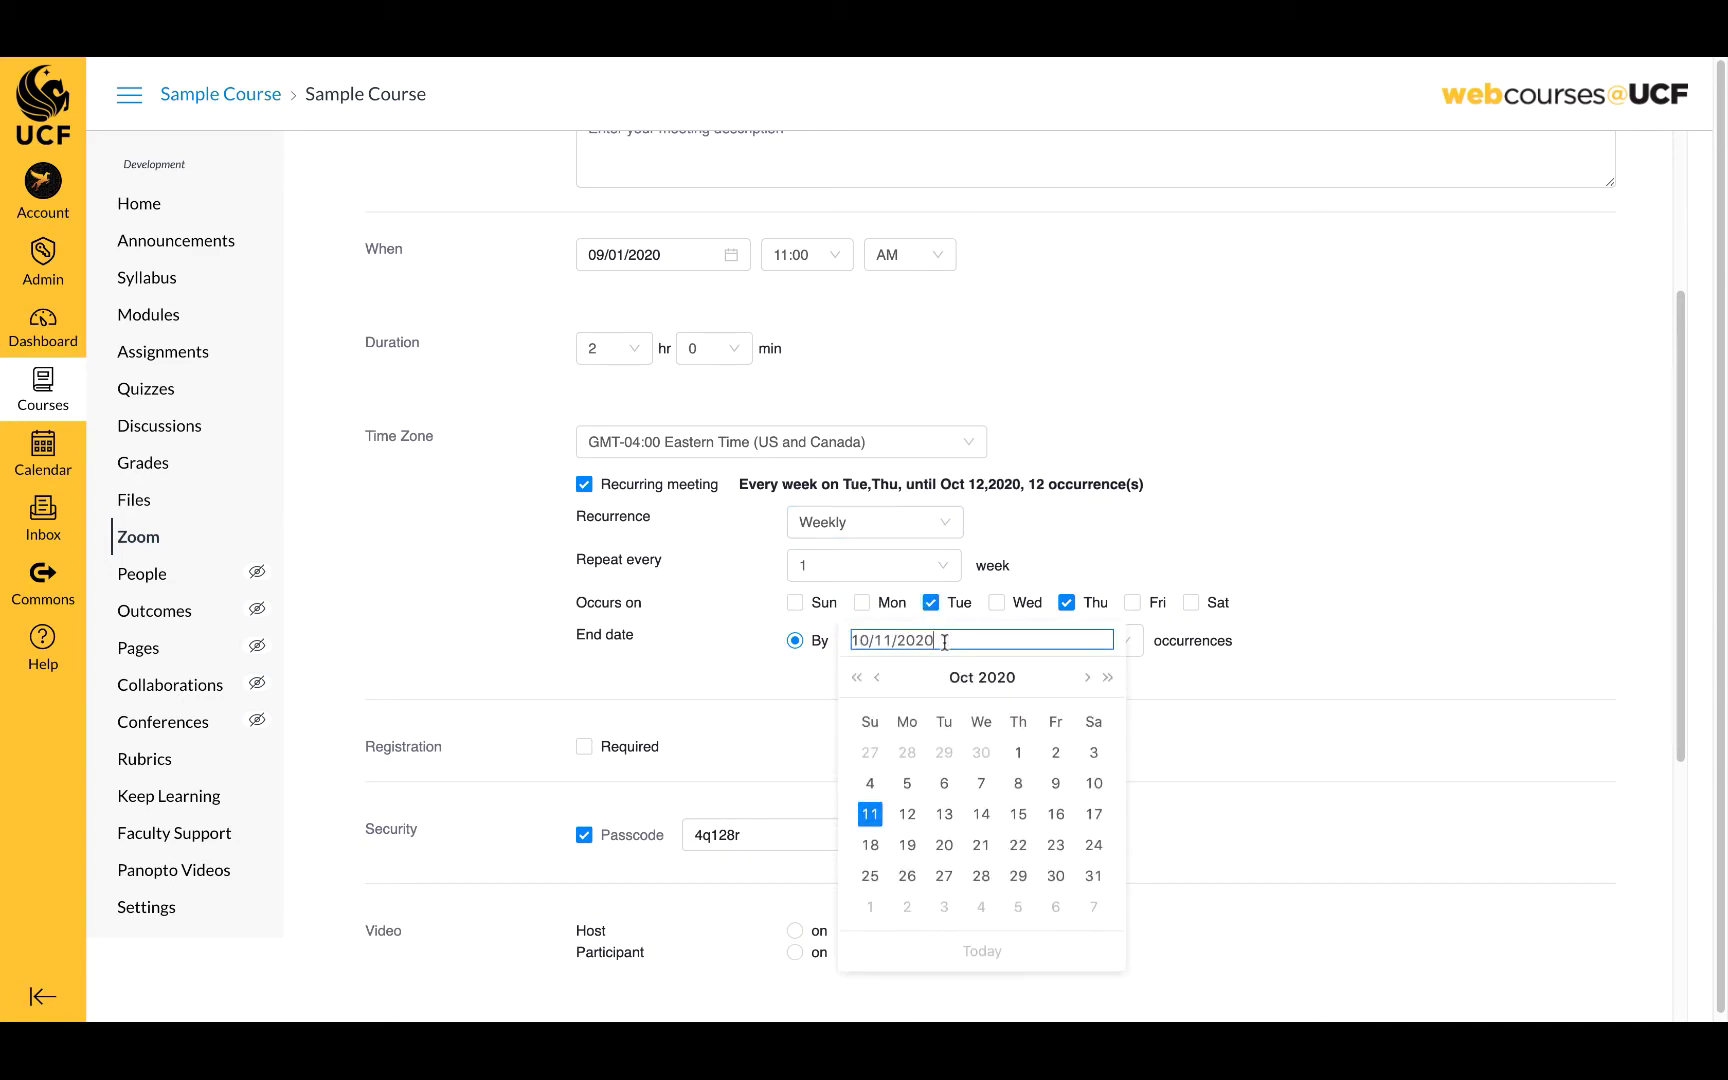
{"action": "left_click", "coordinate": [1086, 679]}
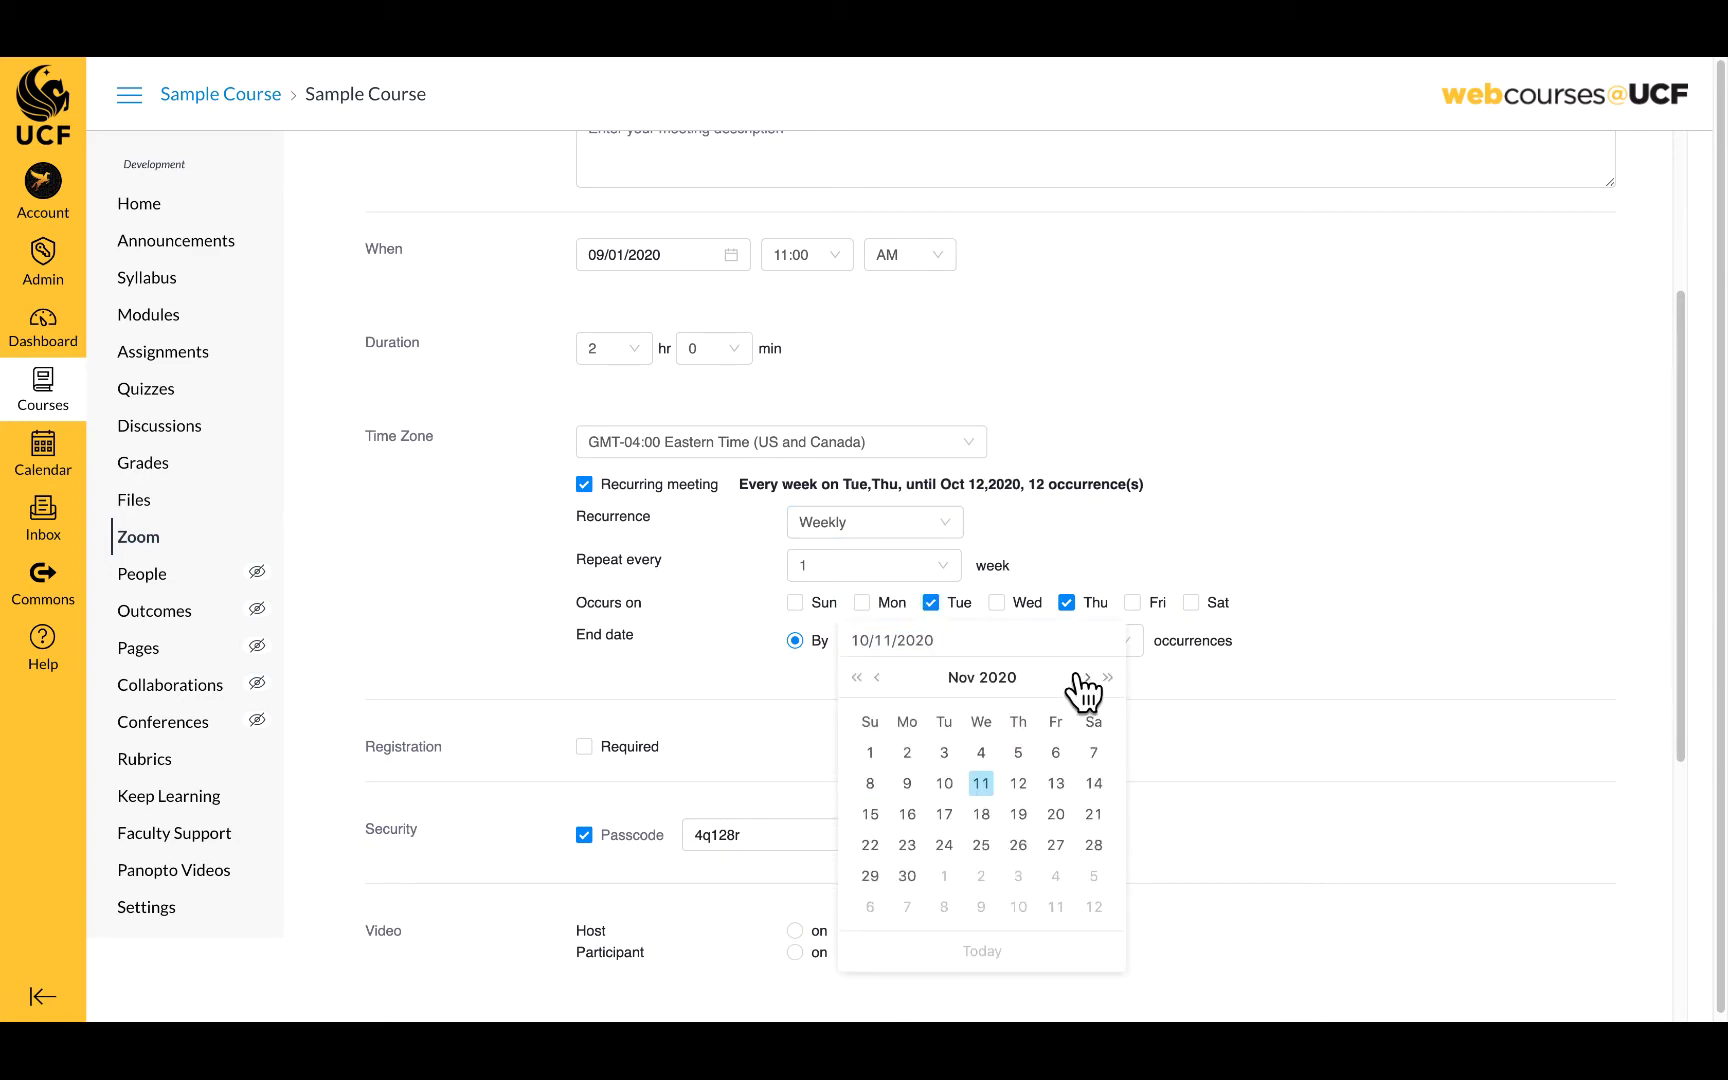
{"action": "left_click", "coordinate": [1019, 847]}
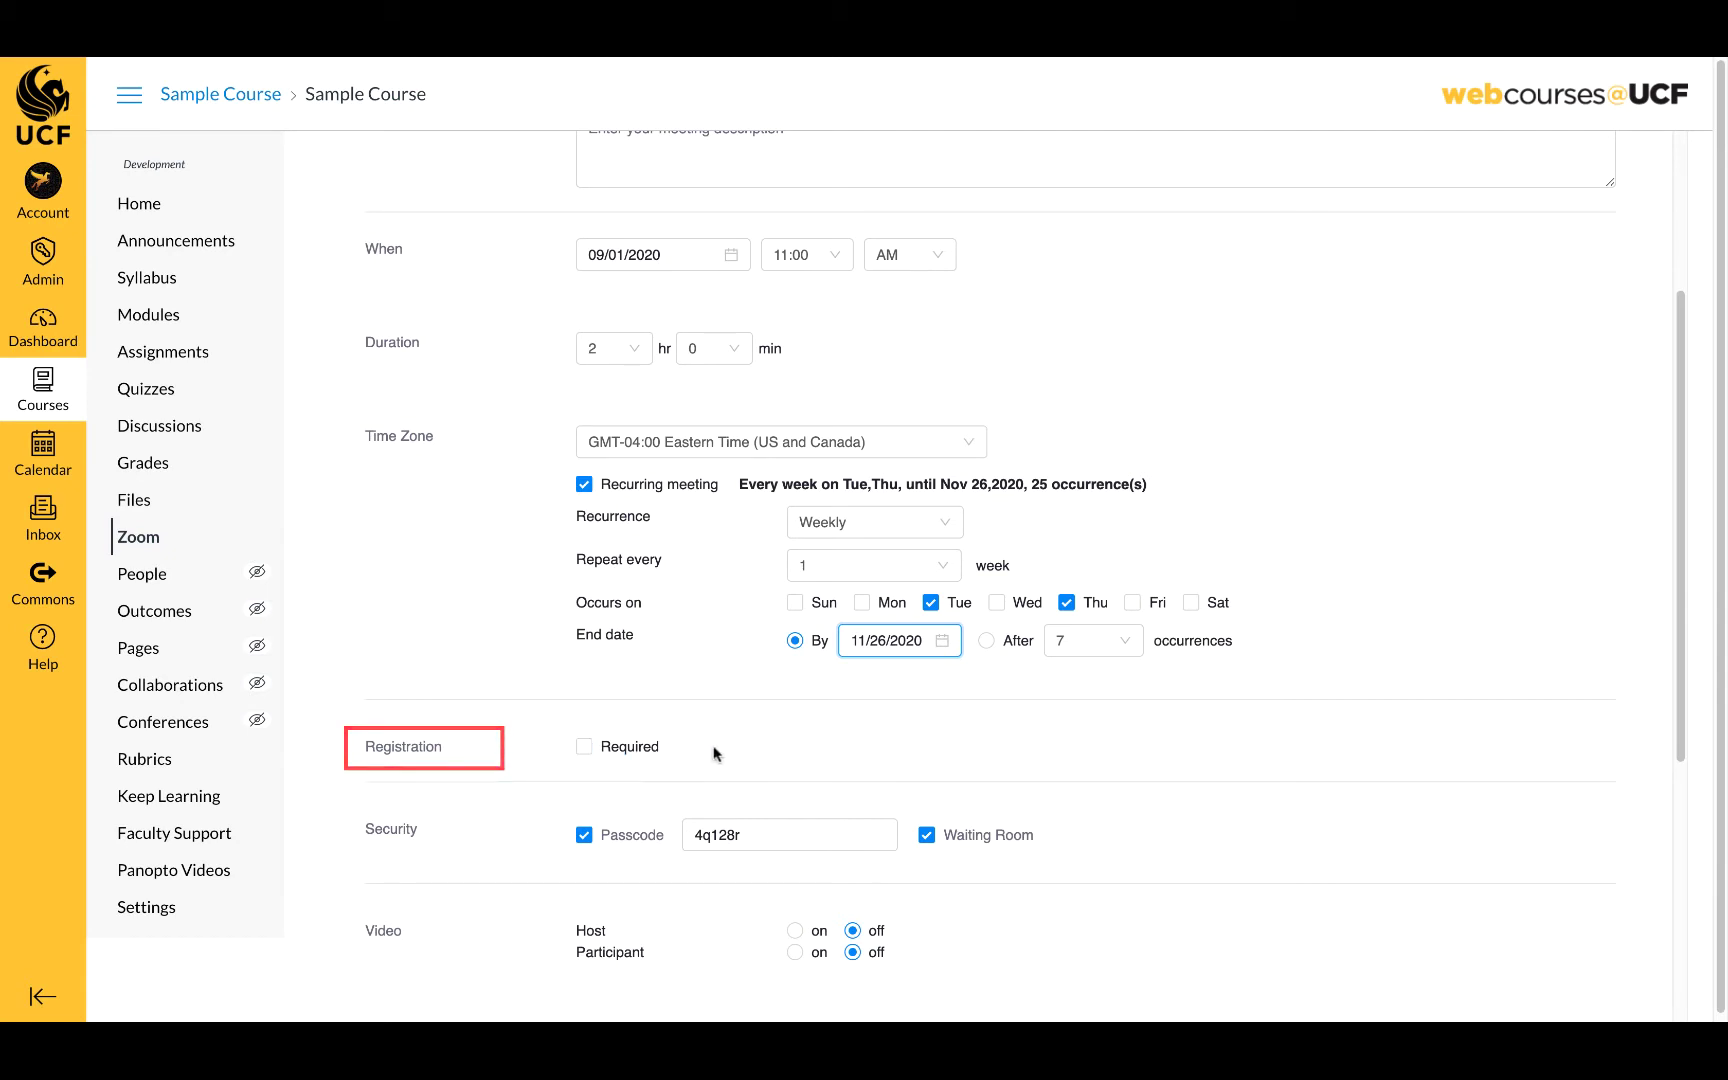
- In Security, replace the generated meeting passcode with a custom passcode
{"action": "scroll", "coordinate": [858, 764], "scroll_direction": "down", "scroll_amount": 2}
{"action": "scroll", "coordinate": [858, 764], "scroll_direction": "down", "scroll_amount": 2}
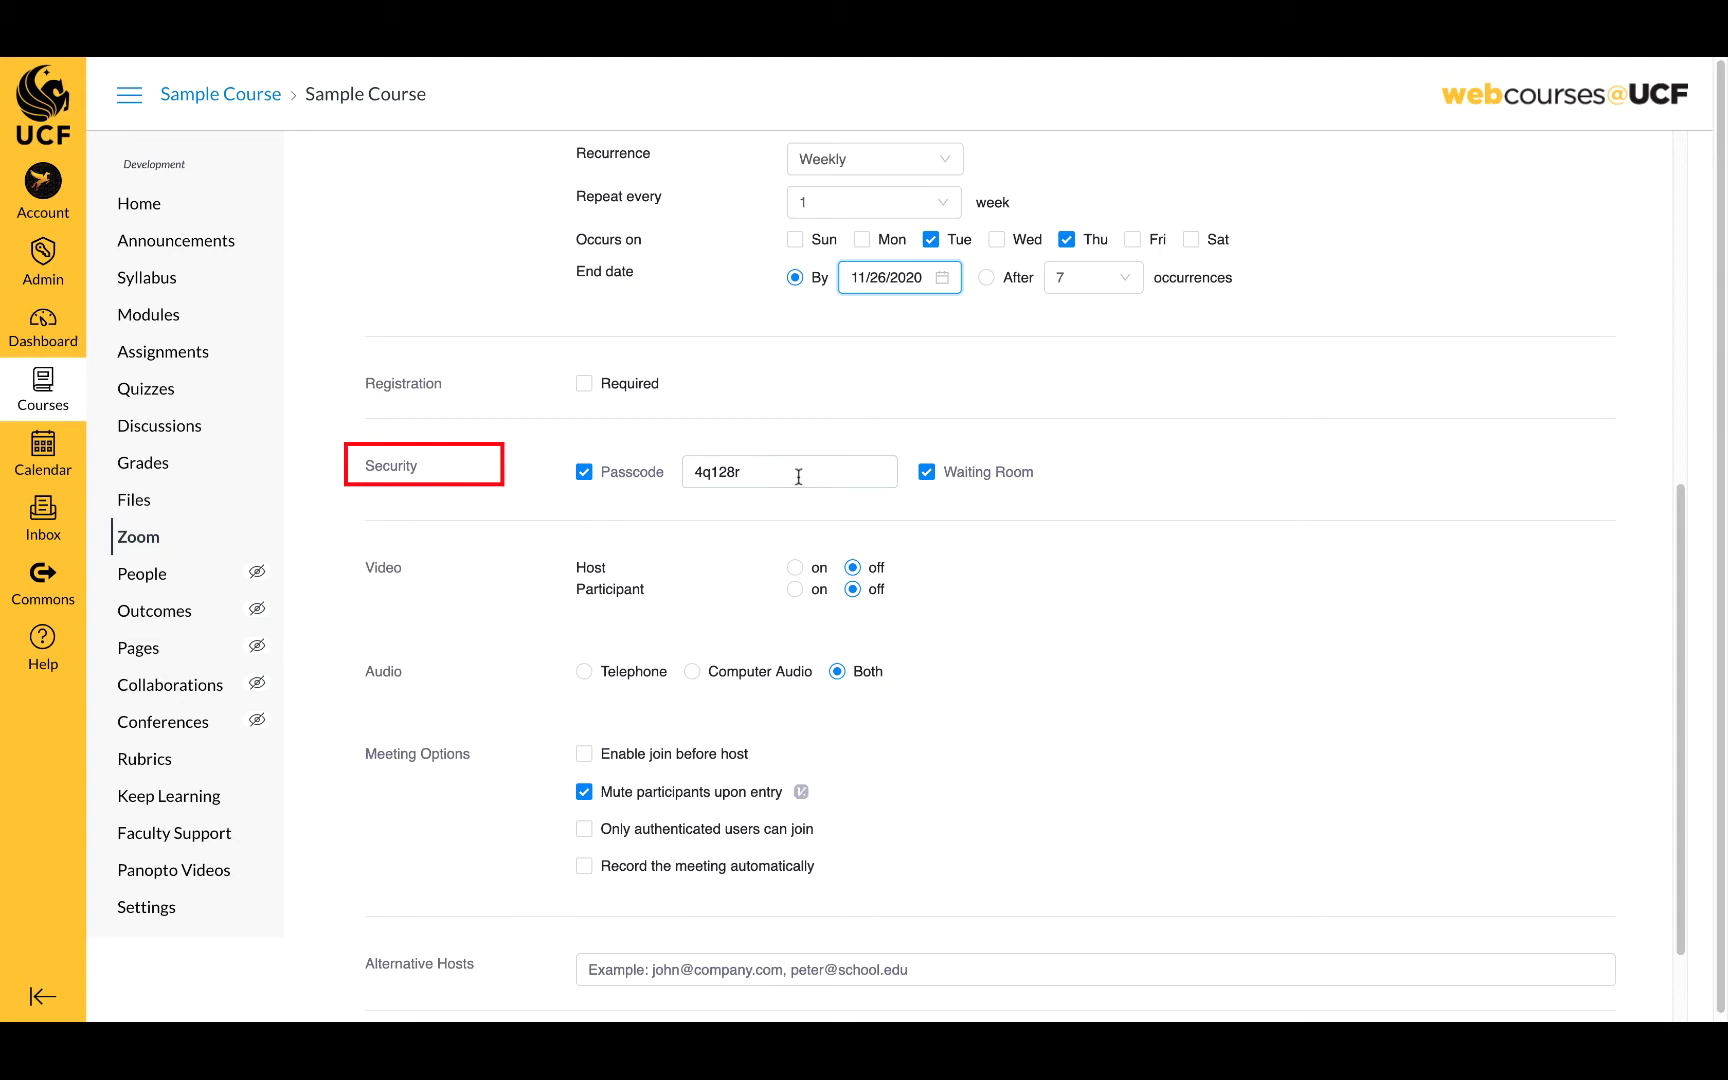
{"action": "left_click", "coordinate": [797, 474]}
{"action": "left_click", "coordinate": [620, 497]}
{"action": "left_click", "coordinate": [706, 478]}
{"action": "left_click_drag", "start_coordinate": [759, 478], "coordinate": [687, 478]}
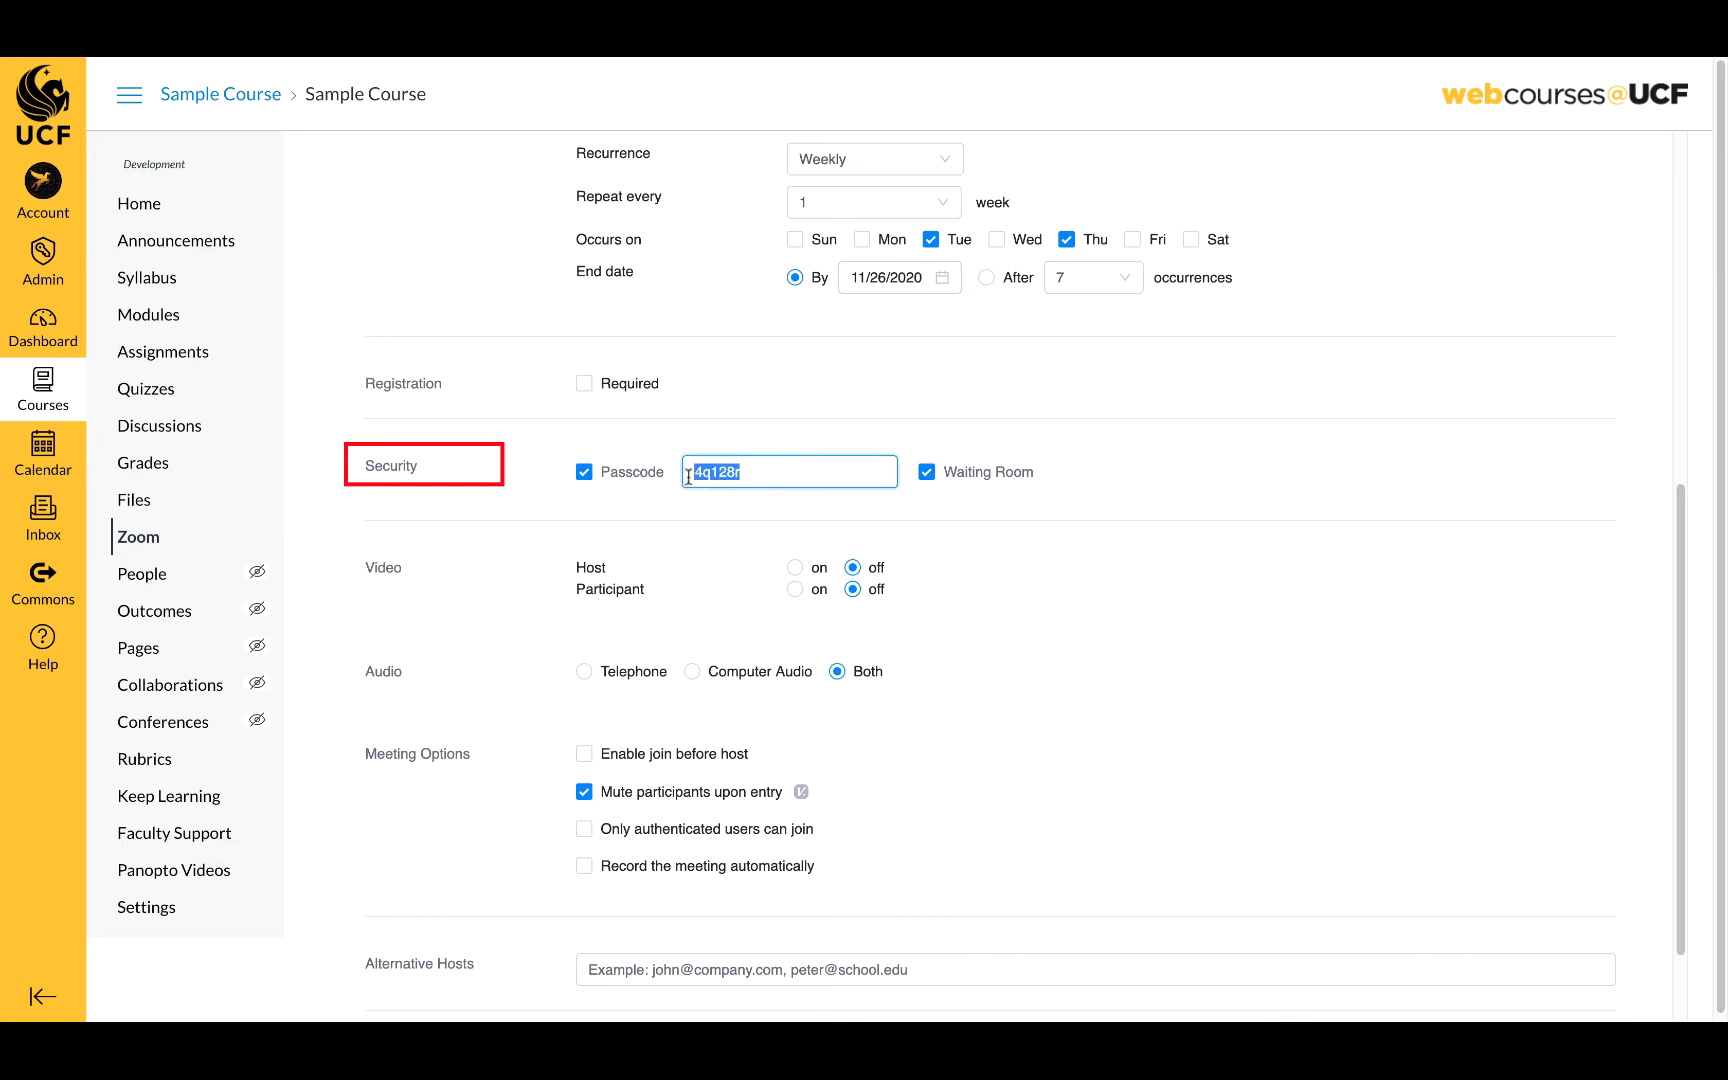
{"action": "type", "text": "Lectures"}
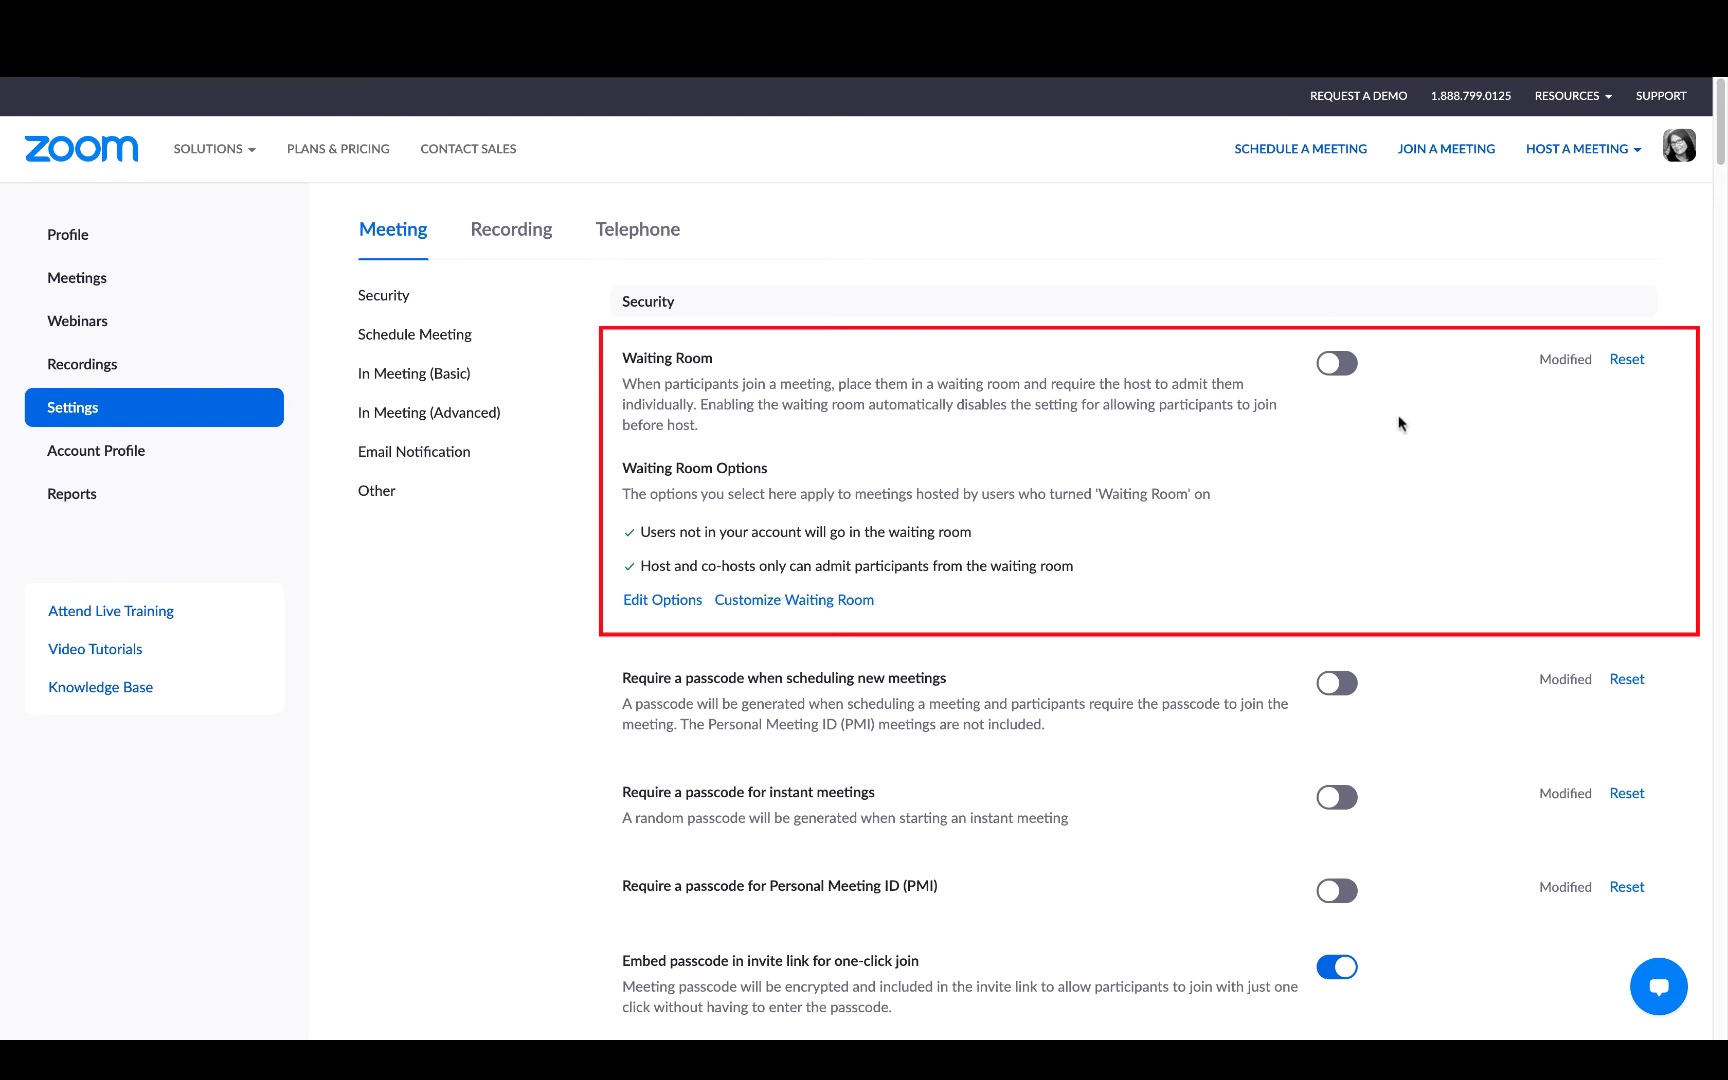
- Enable the account Waiting Room and send everyone into it
{"action": "left_click", "coordinate": [1340, 364]}
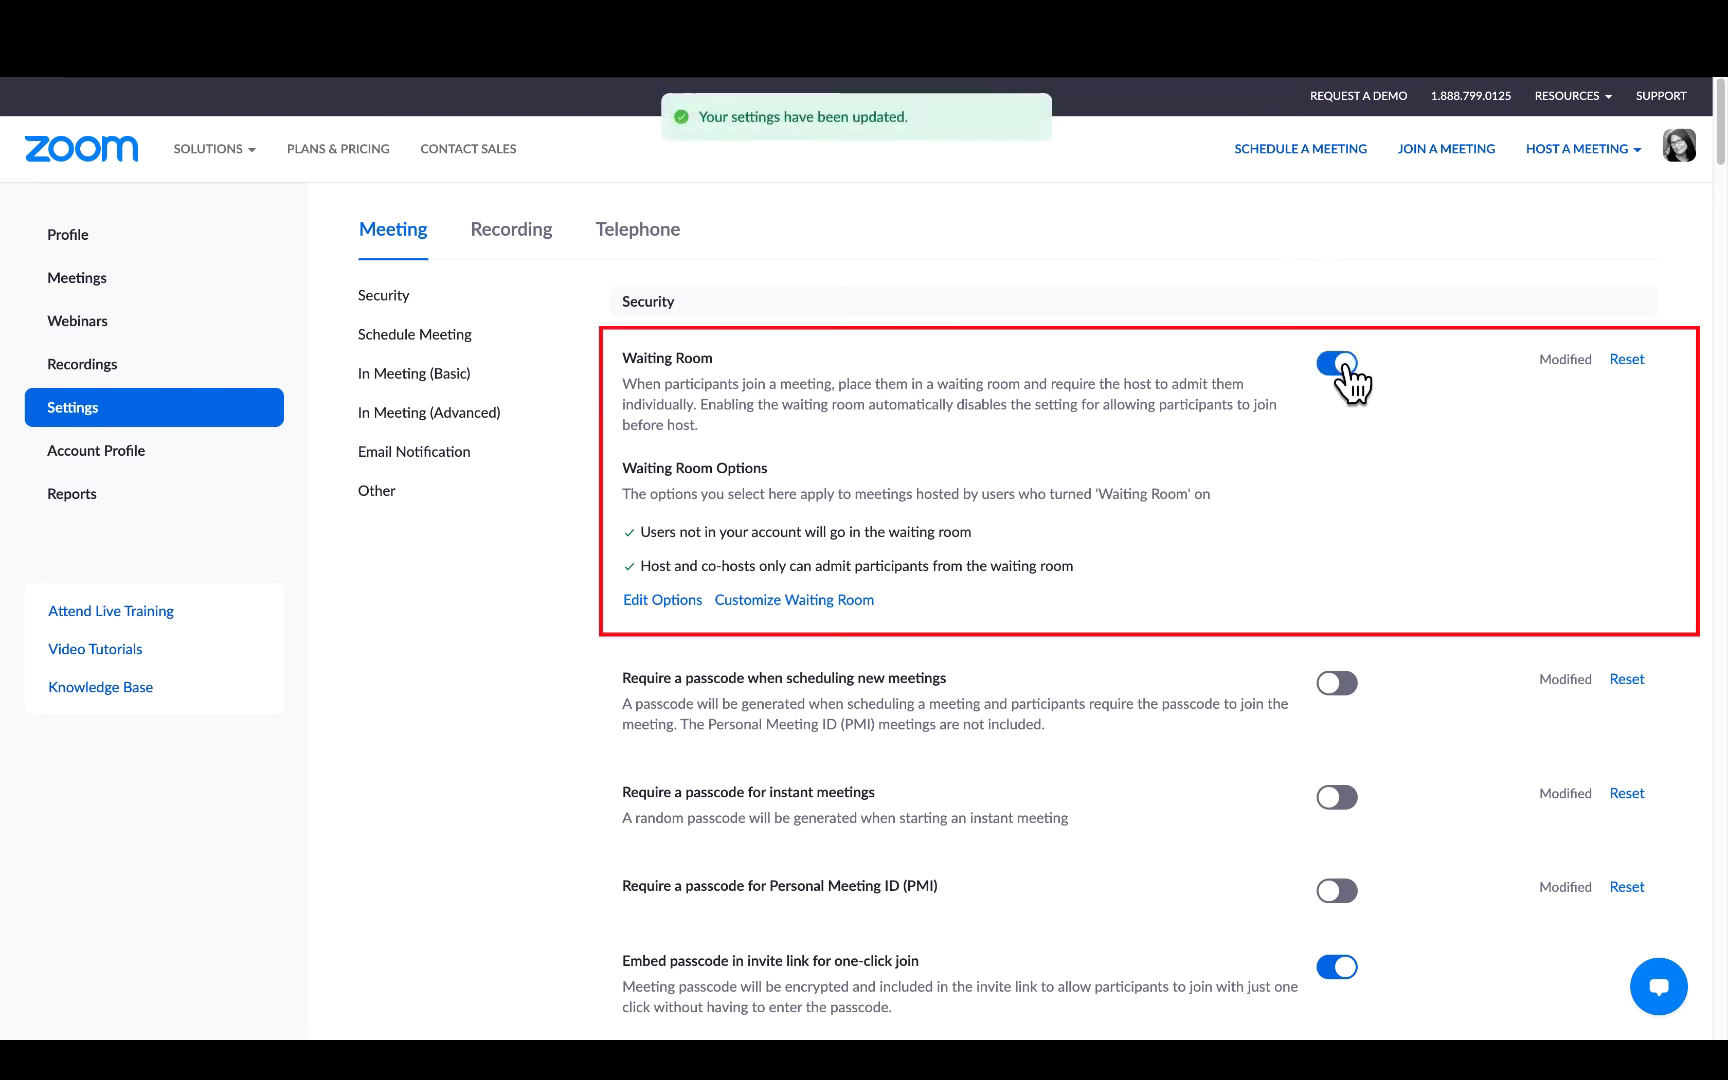
{"action": "left_click", "coordinate": [668, 600]}
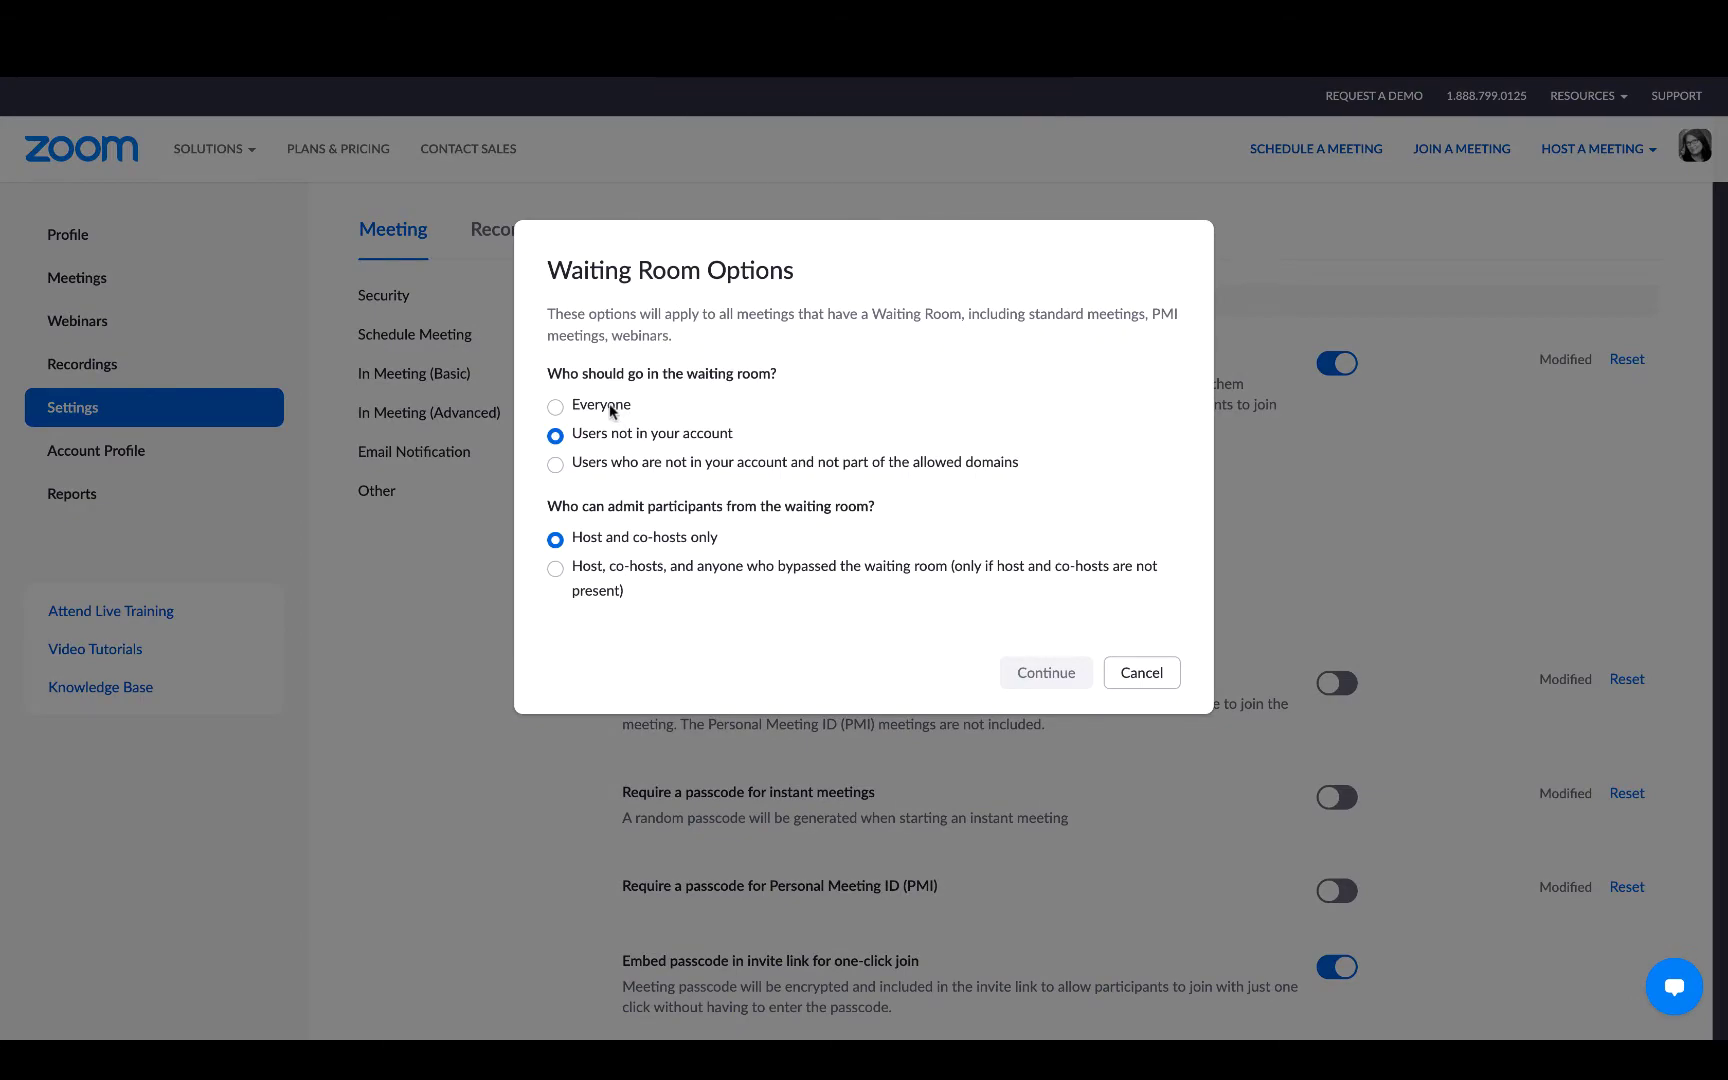
{"action": "left_click", "coordinate": [612, 408]}
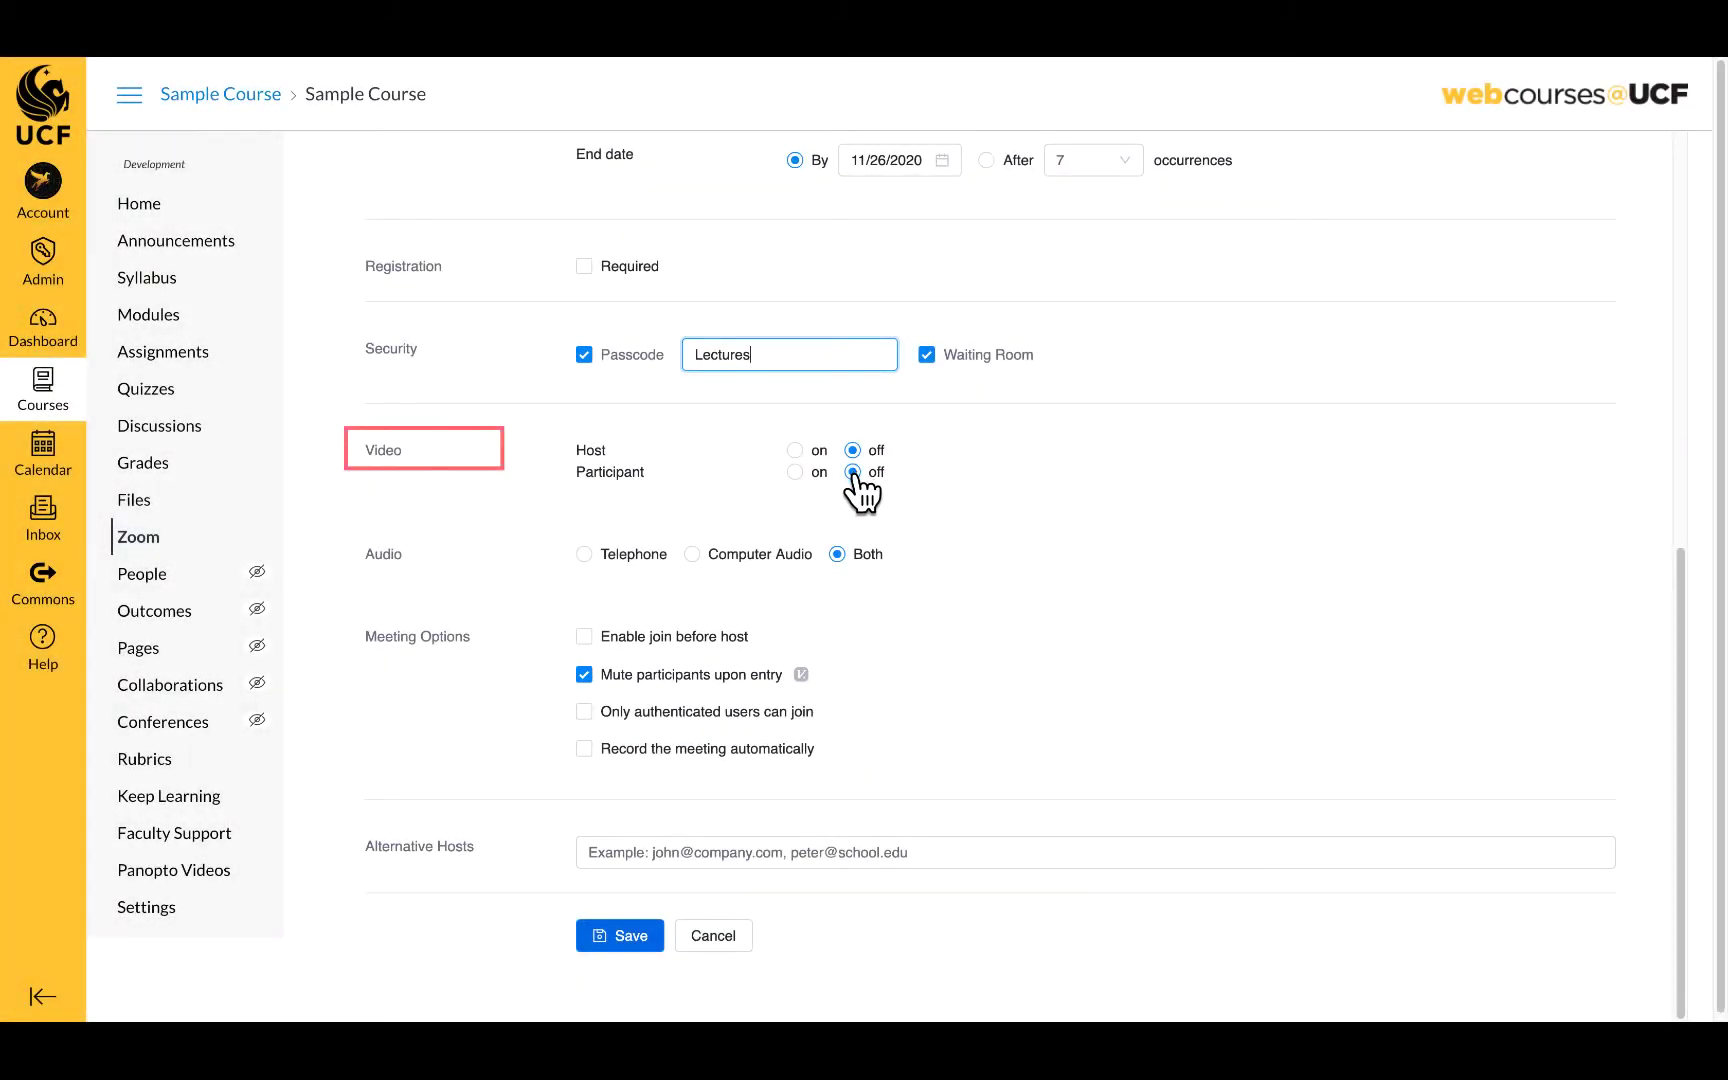
- Turn host video on while participant video stays off
{"action": "left_click", "coordinate": [796, 451]}
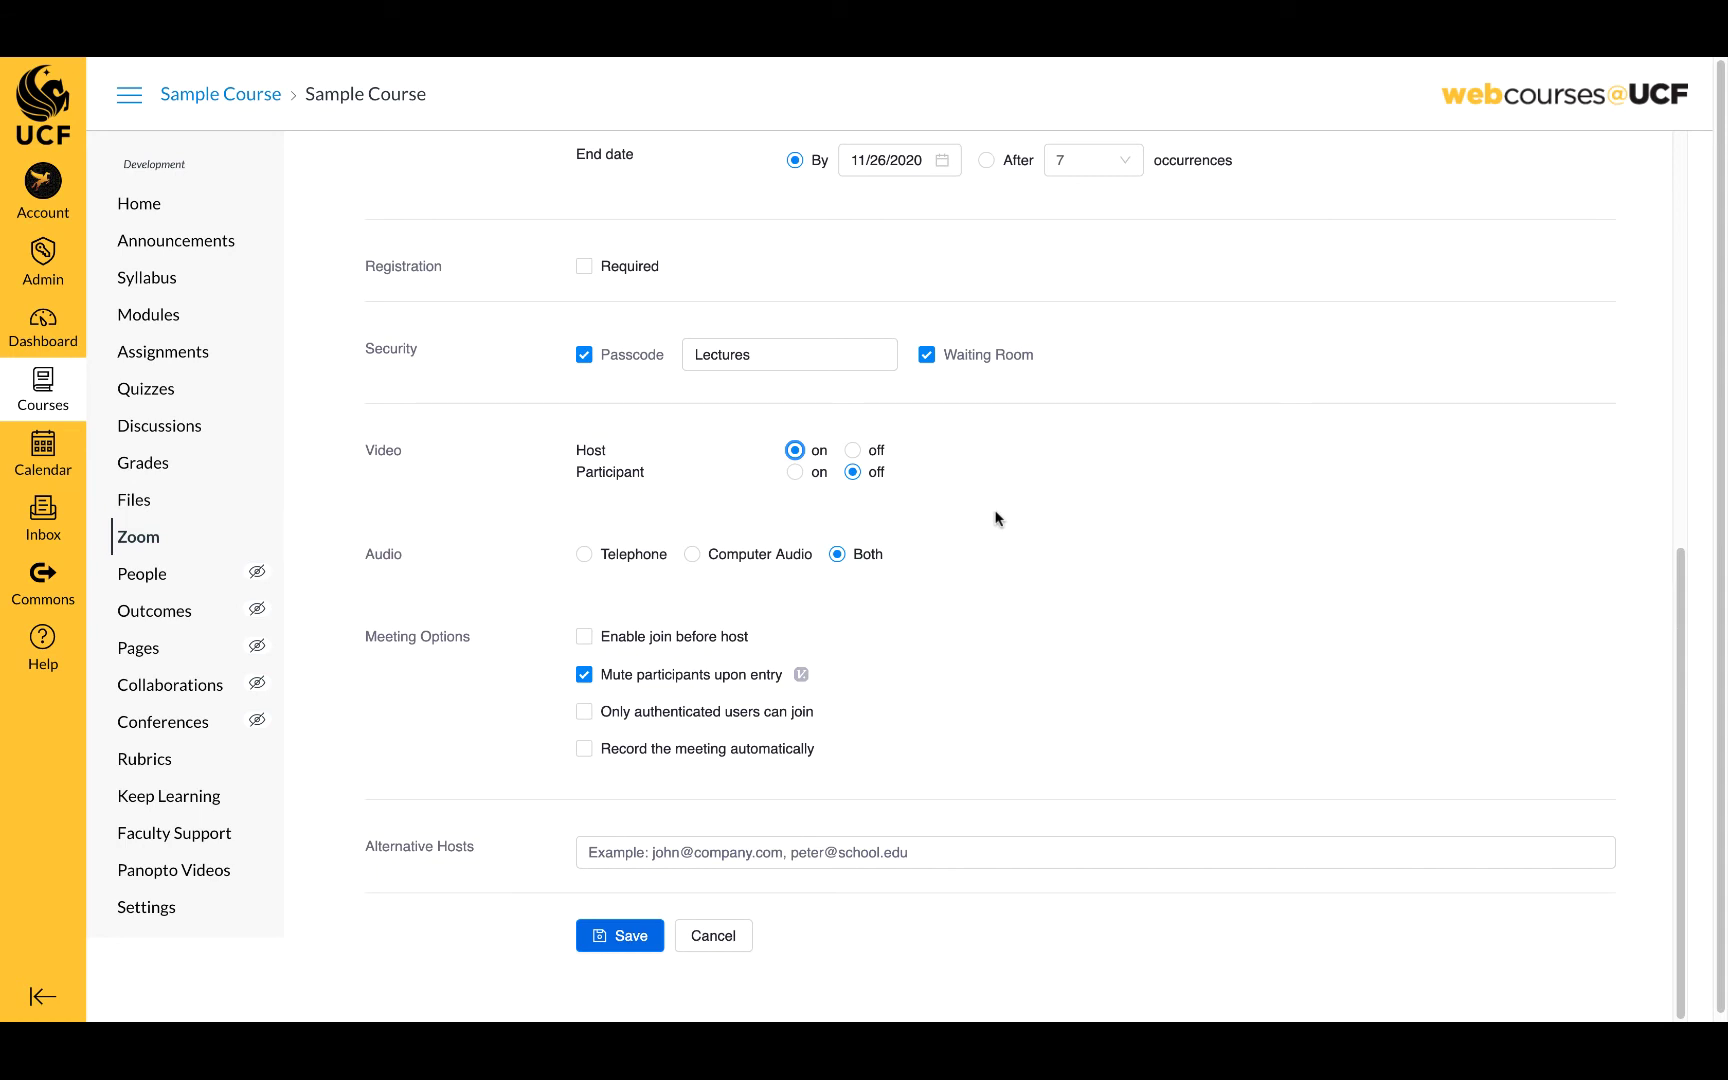
{"action": "scroll", "coordinate": [1000, 530], "scroll_direction": "down", "scroll_amount": 1}
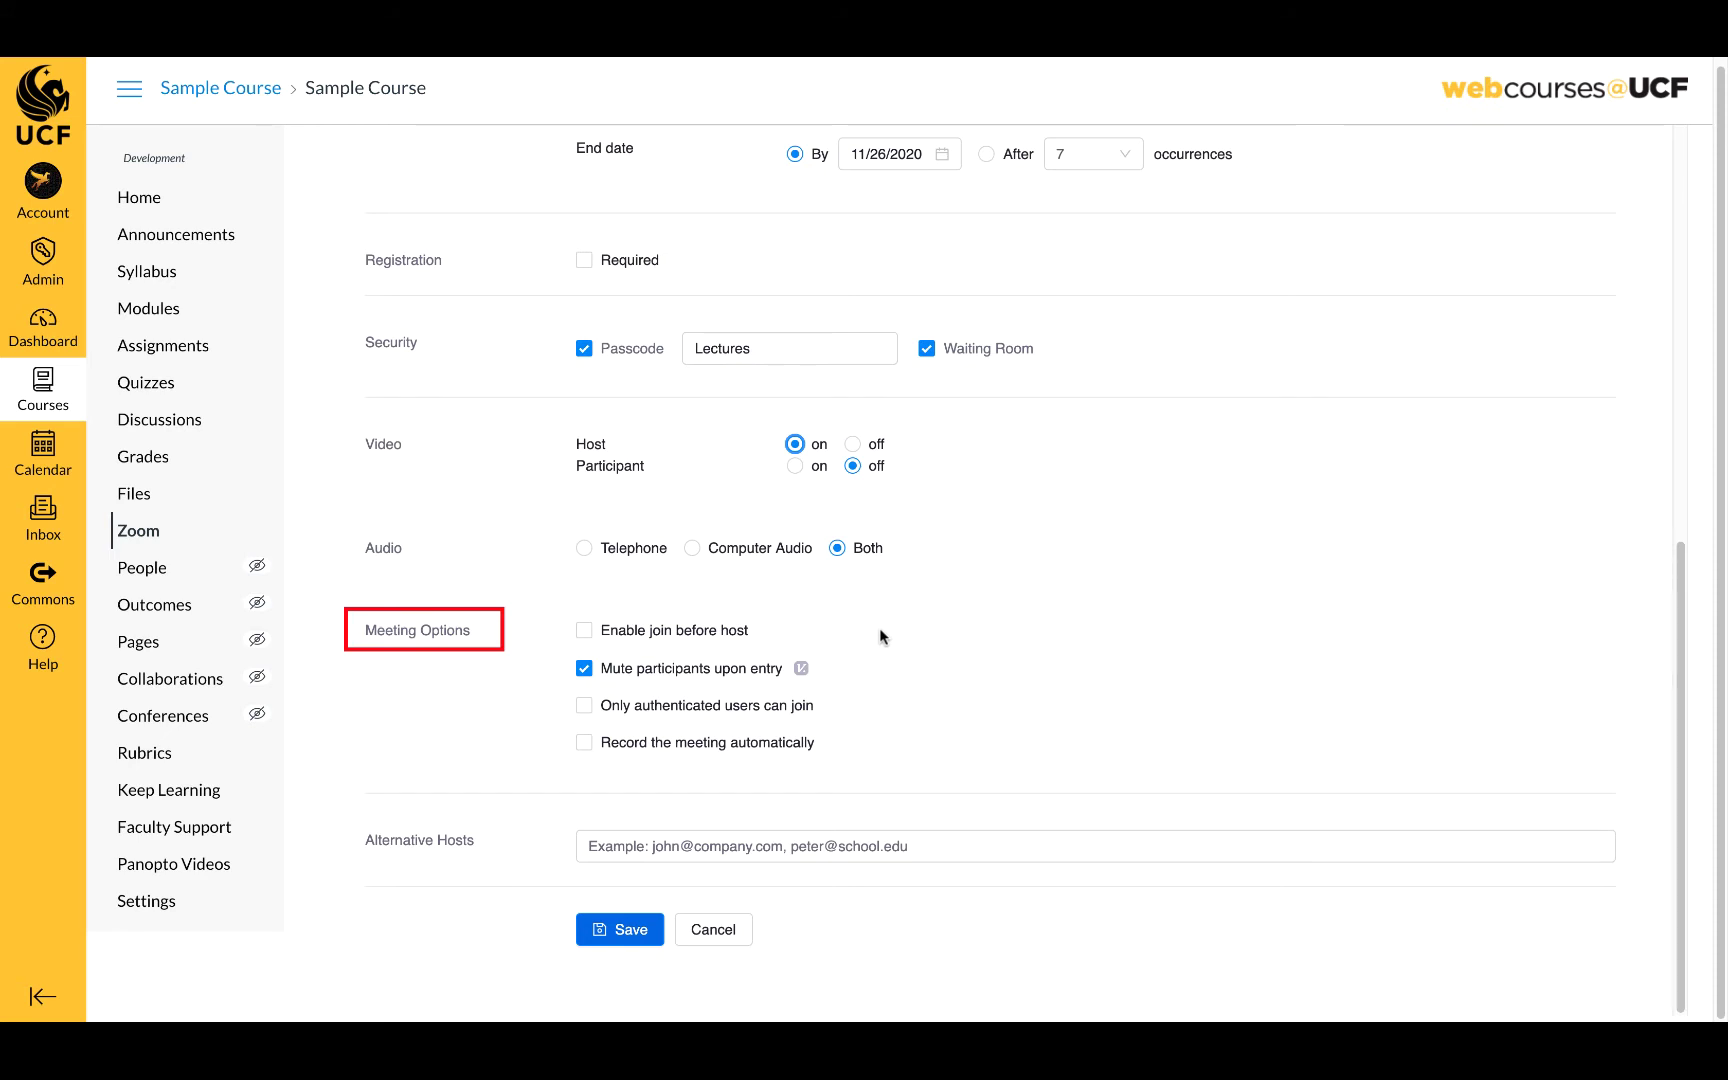
- Leave join before host off and admit only authenticated users via 'Sign in to Zoom'
{"action": "left_click", "coordinate": [586, 632]}
{"action": "left_click", "coordinate": [587, 632]}
{"action": "left_click", "coordinate": [584, 706]}
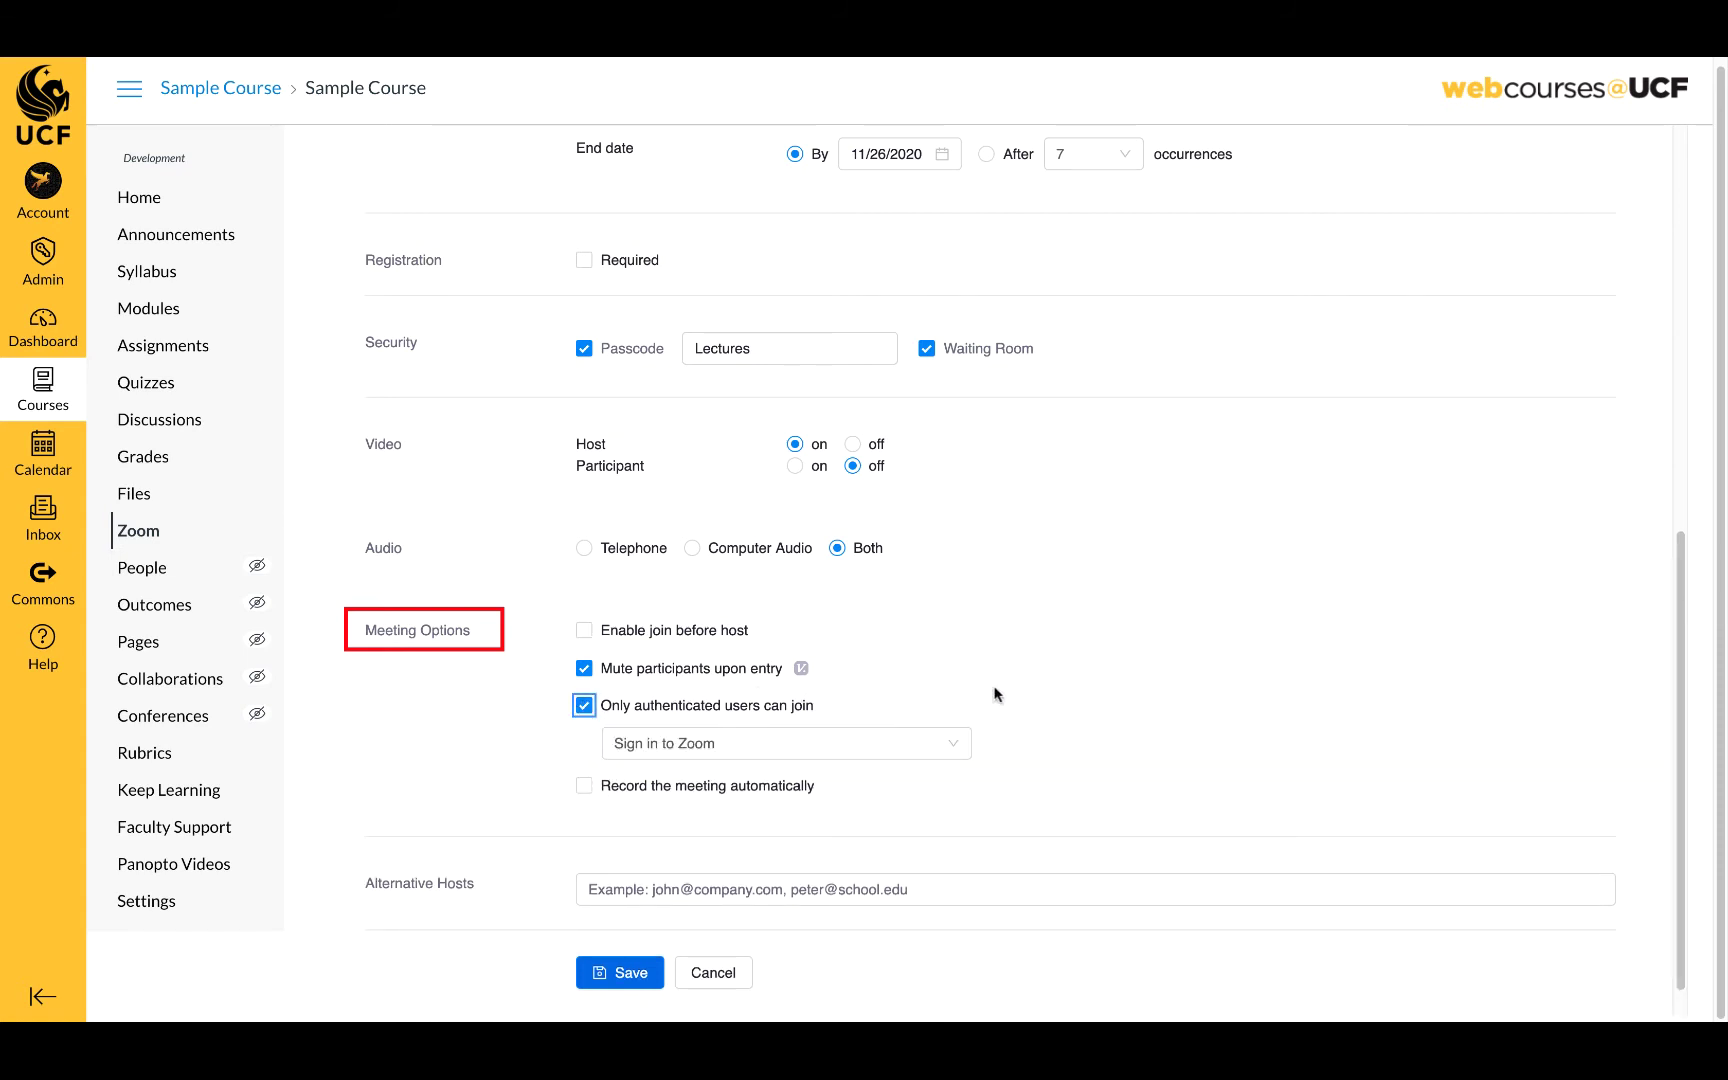
{"action": "left_click", "coordinate": [955, 748]}
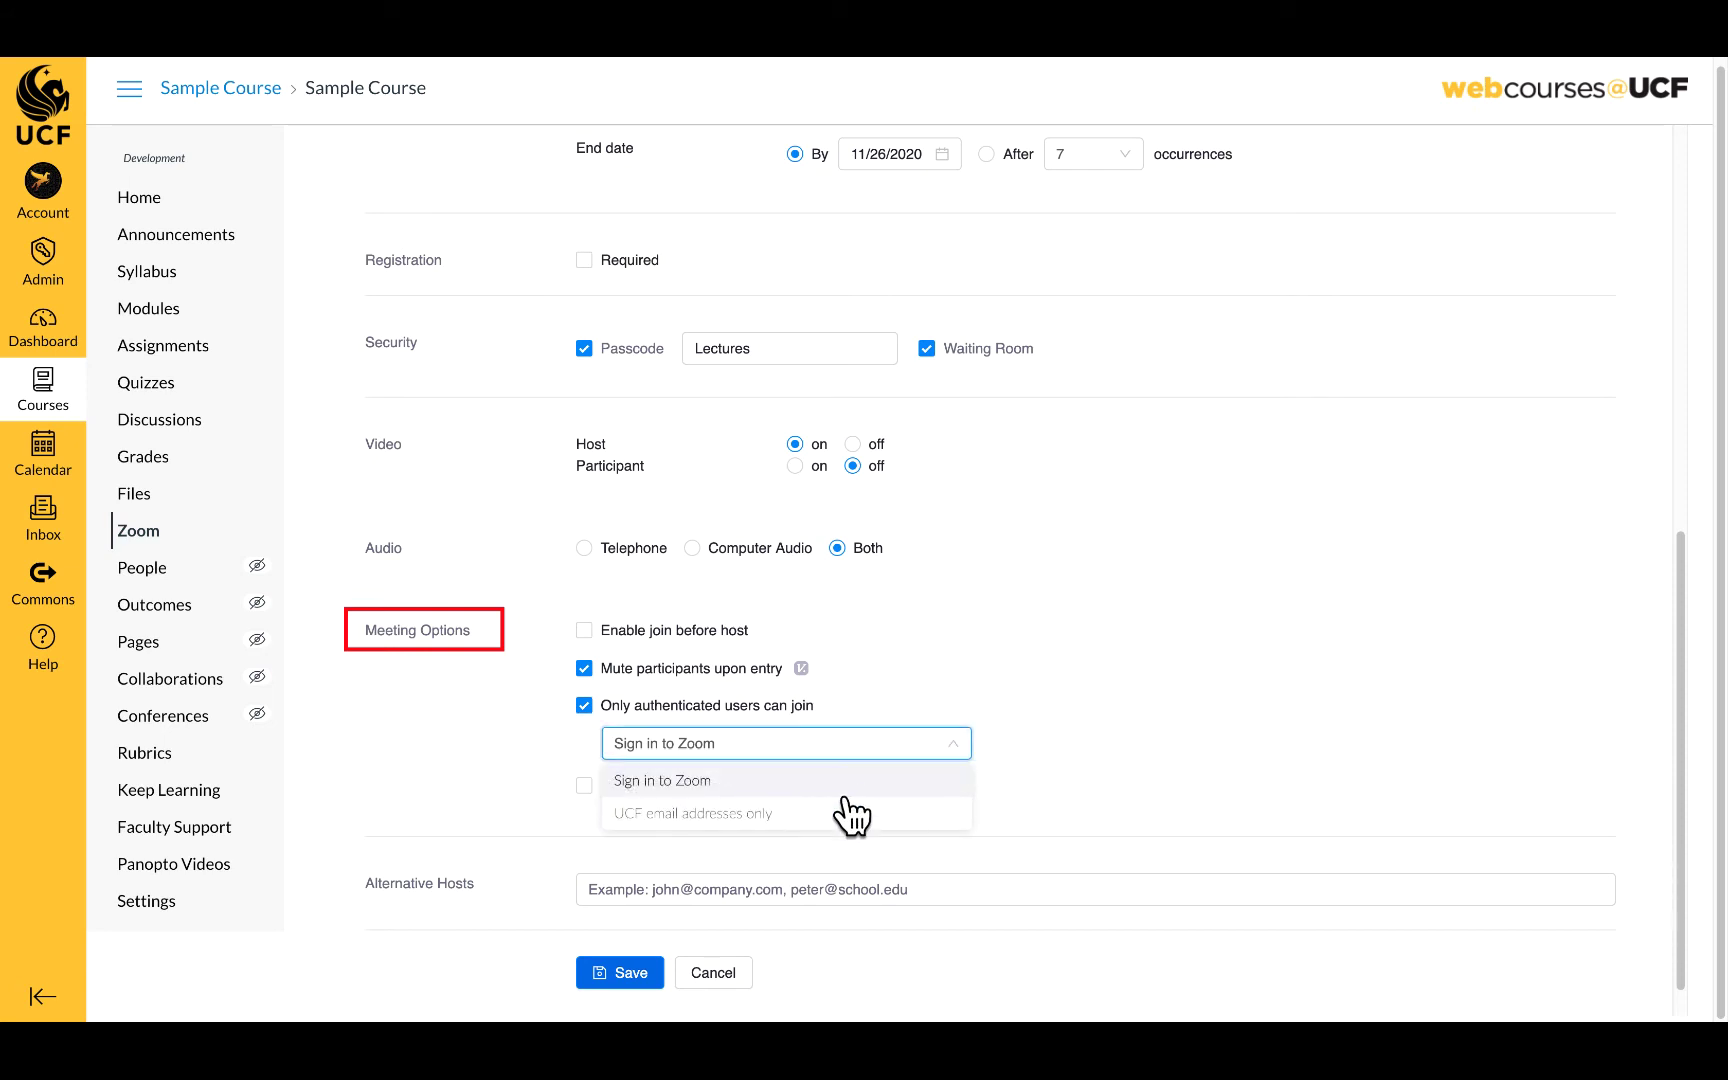
{"action": "left_click", "coordinate": [836, 814]}
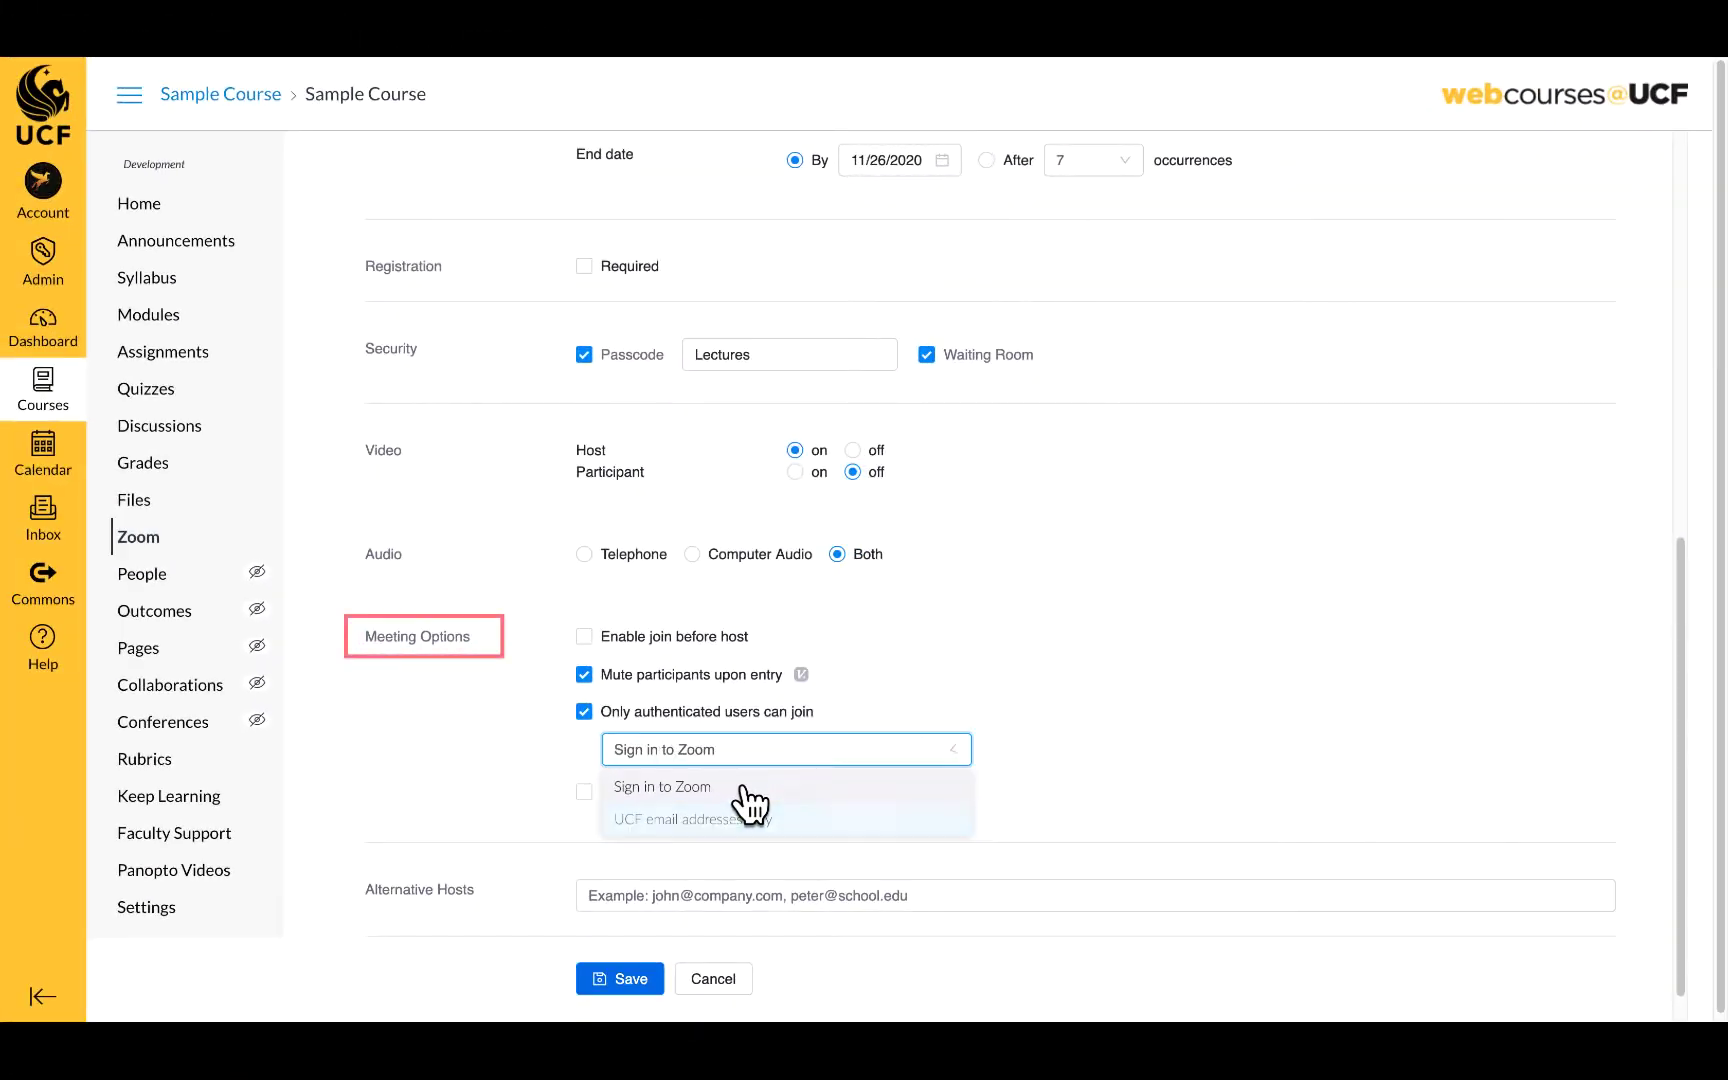
{"action": "left_click", "coordinate": [745, 795]}
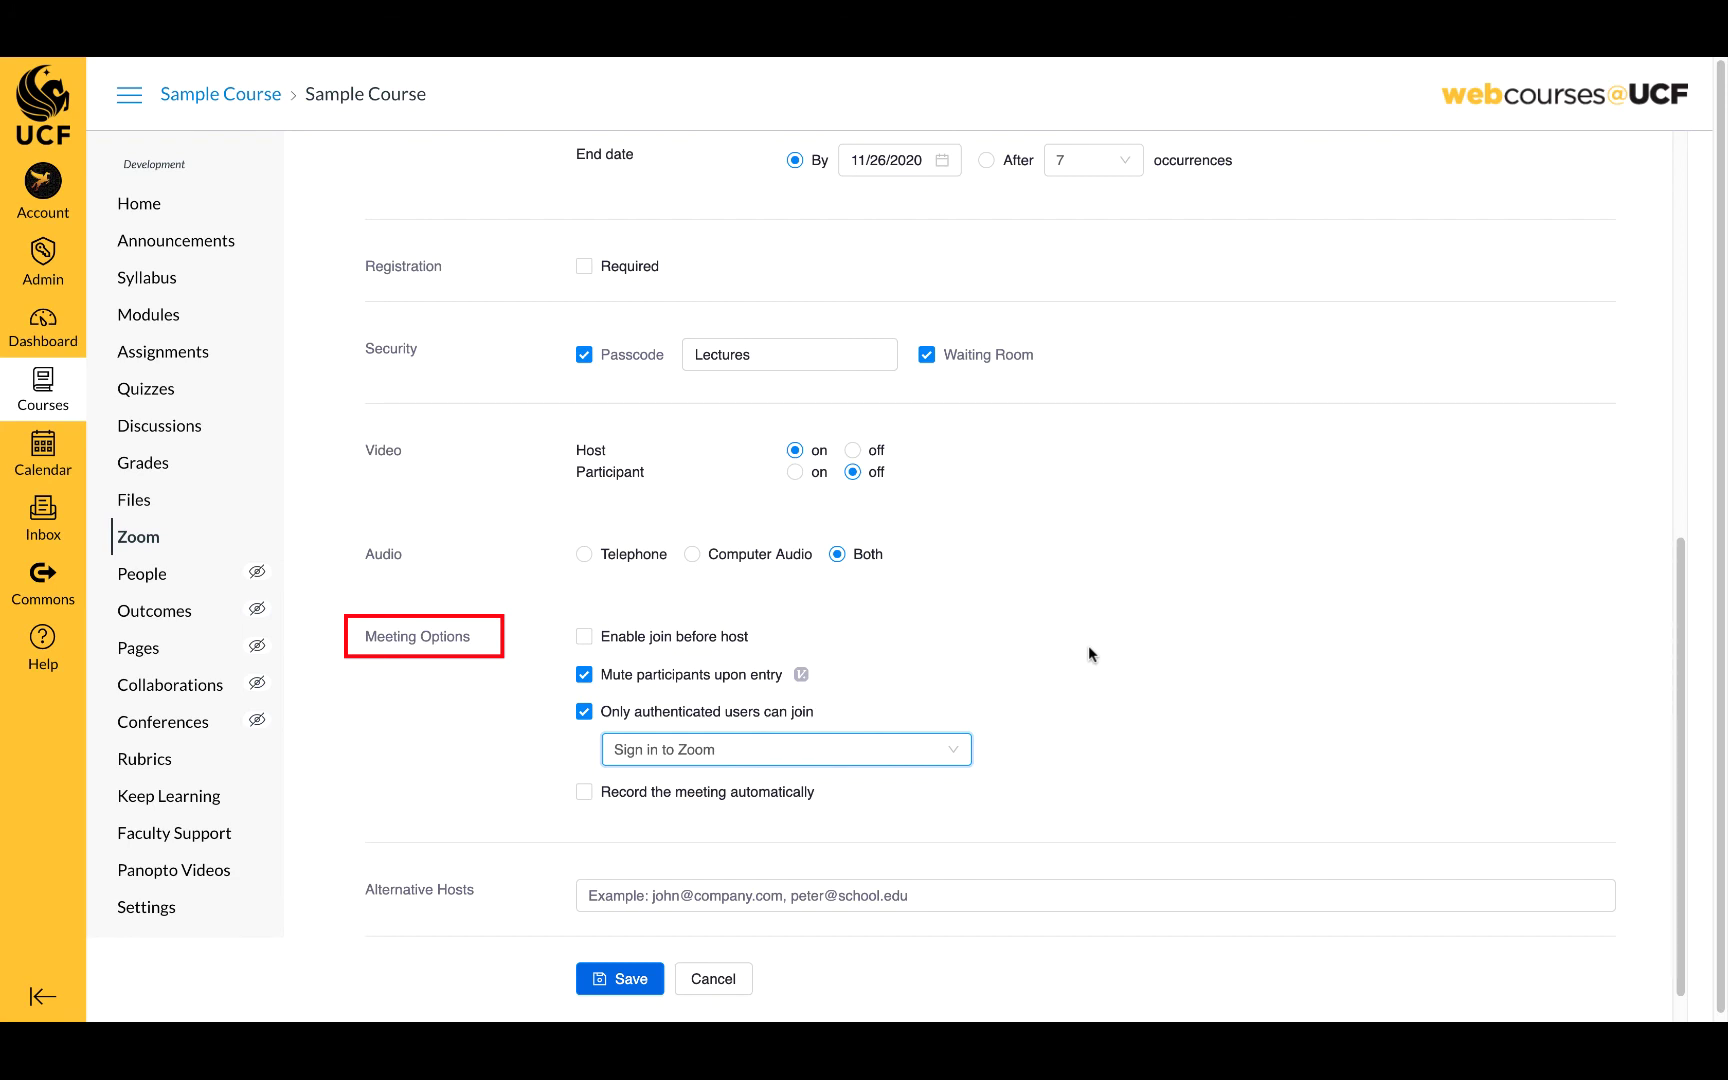
- Remove the authenticated-users-only requirement and record automatically in the cloud
{"action": "left_click", "coordinate": [583, 712]}
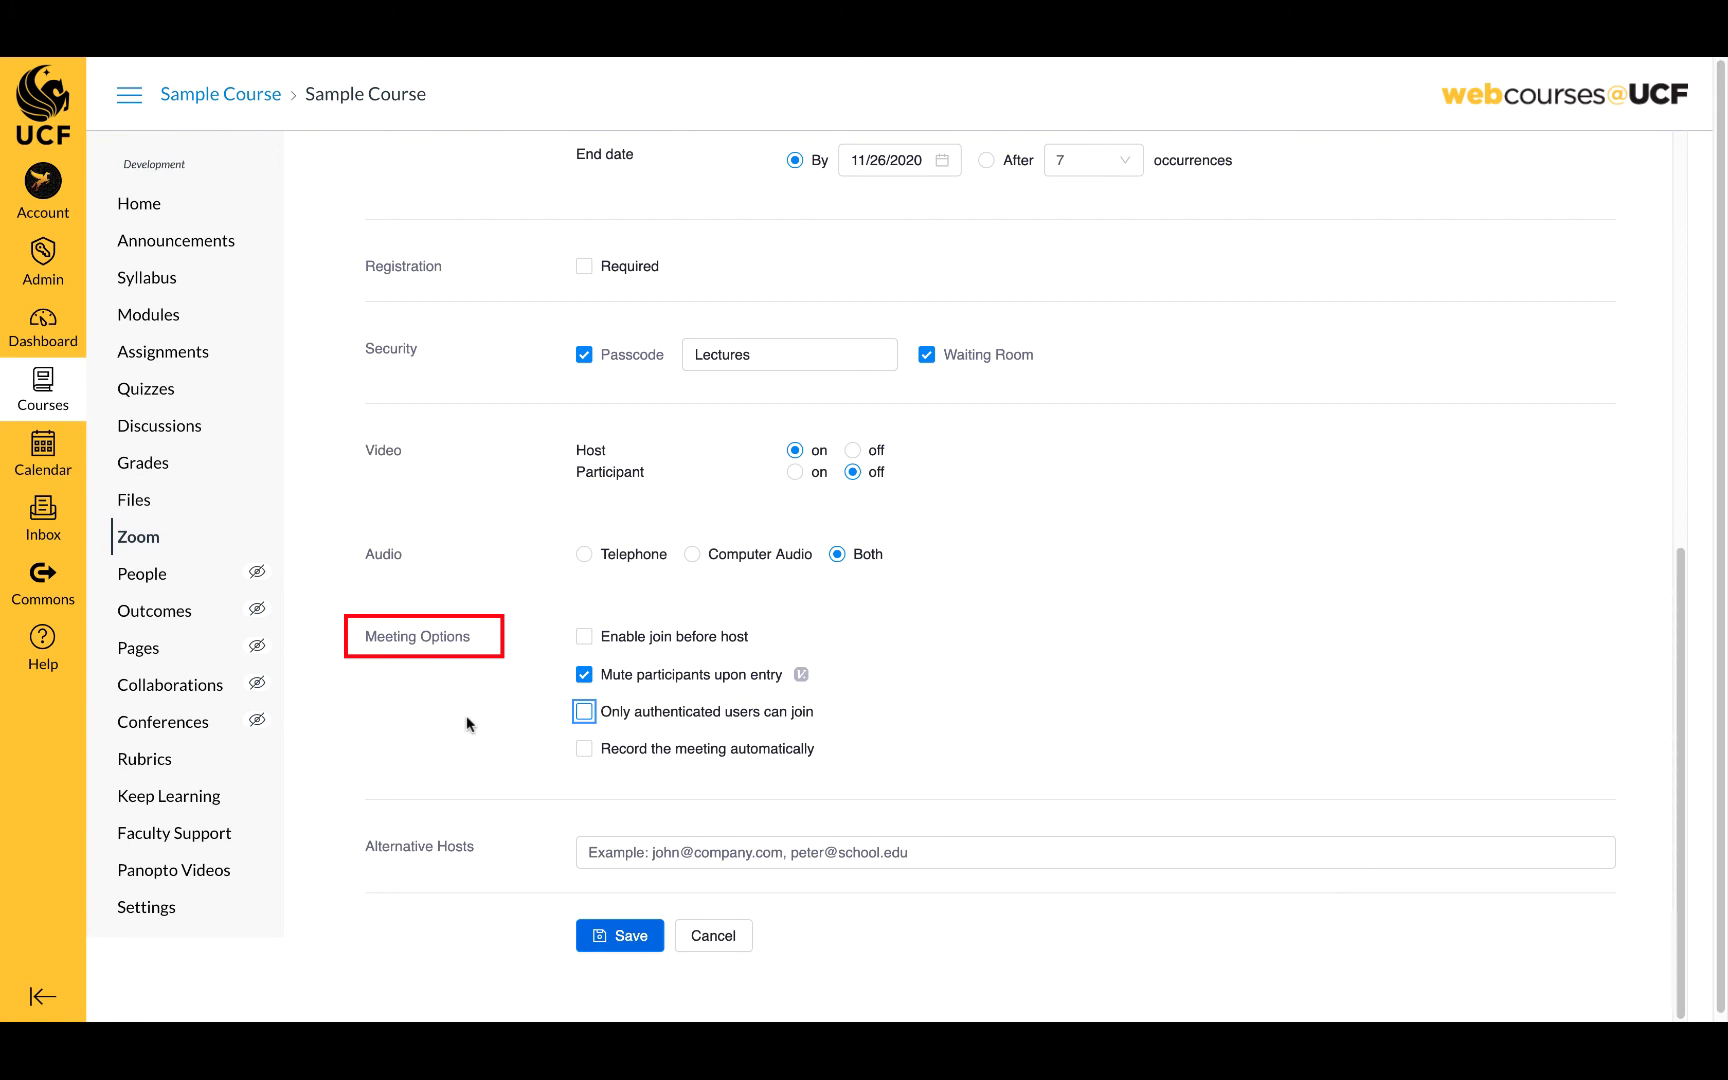
{"action": "left_click", "coordinate": [584, 749]}
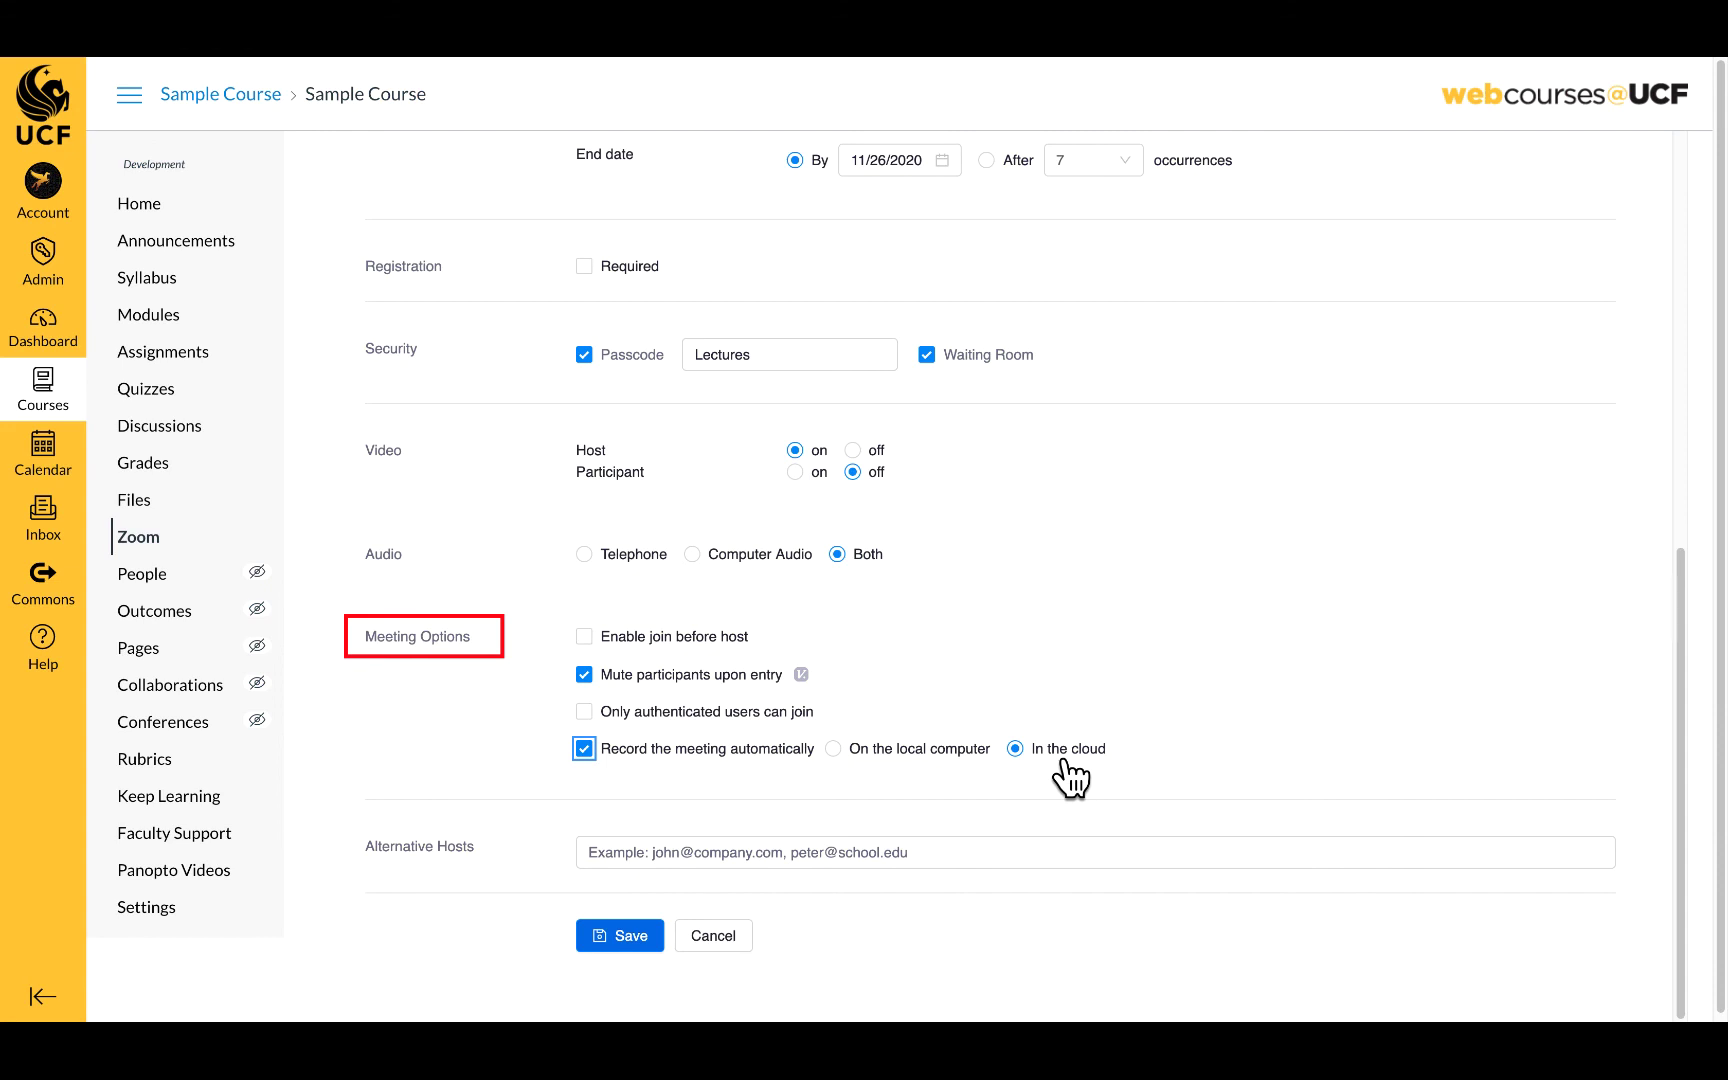
- Uncheck 'Record the meeting automatically' and leave Alternative Hosts empty
{"action": "left_click", "coordinate": [584, 749]}
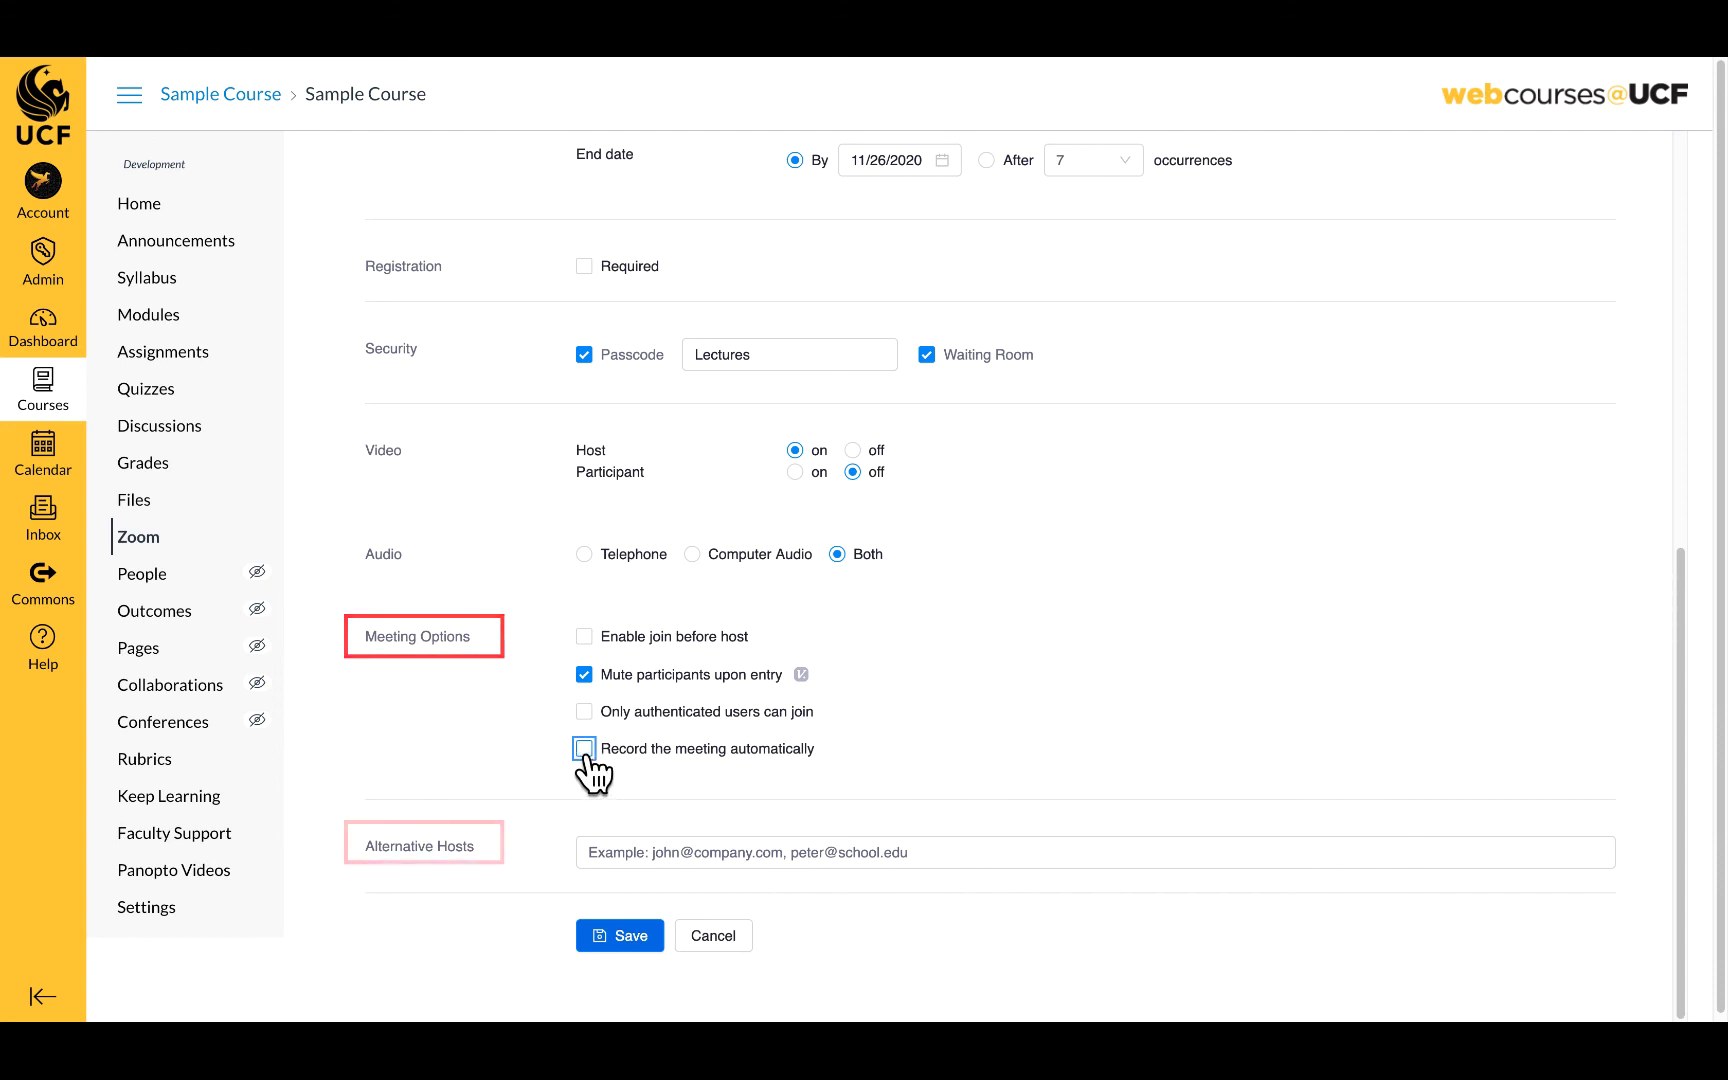
{"action": "scroll", "coordinate": [843, 890], "scroll_direction": "down", "scroll_amount": 1}
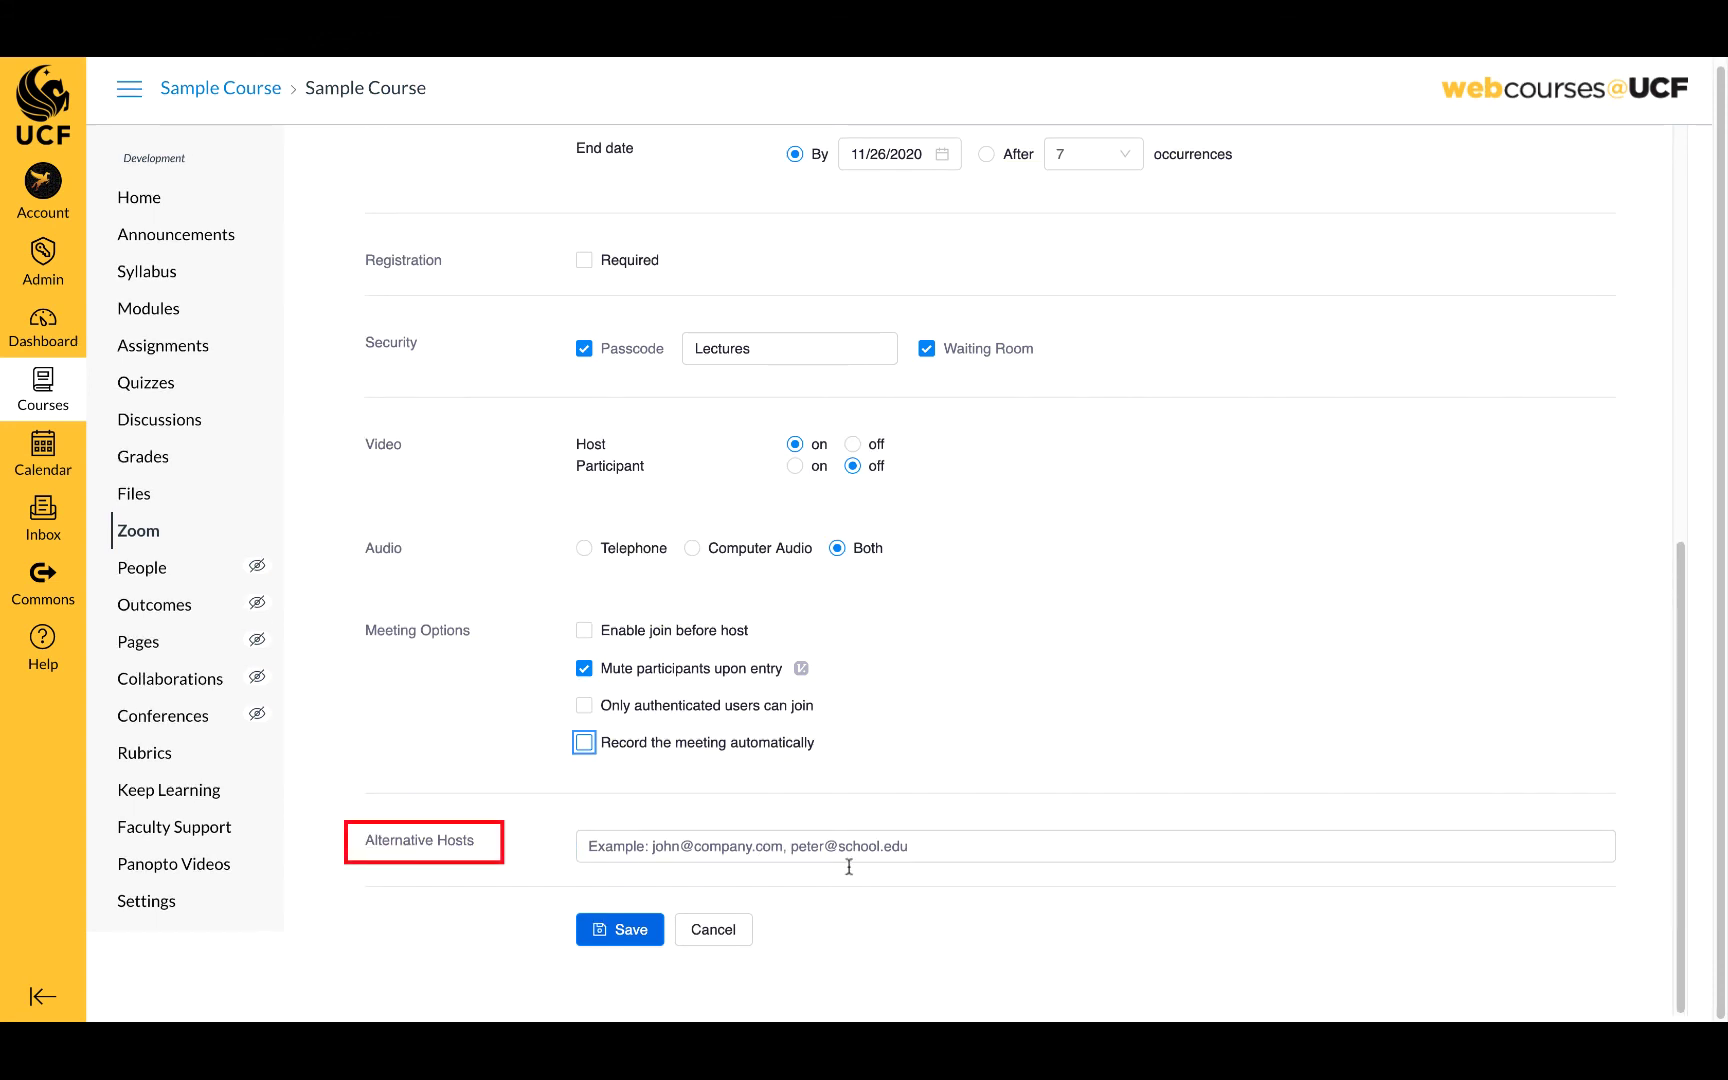
{"action": "left_click", "coordinate": [853, 850]}
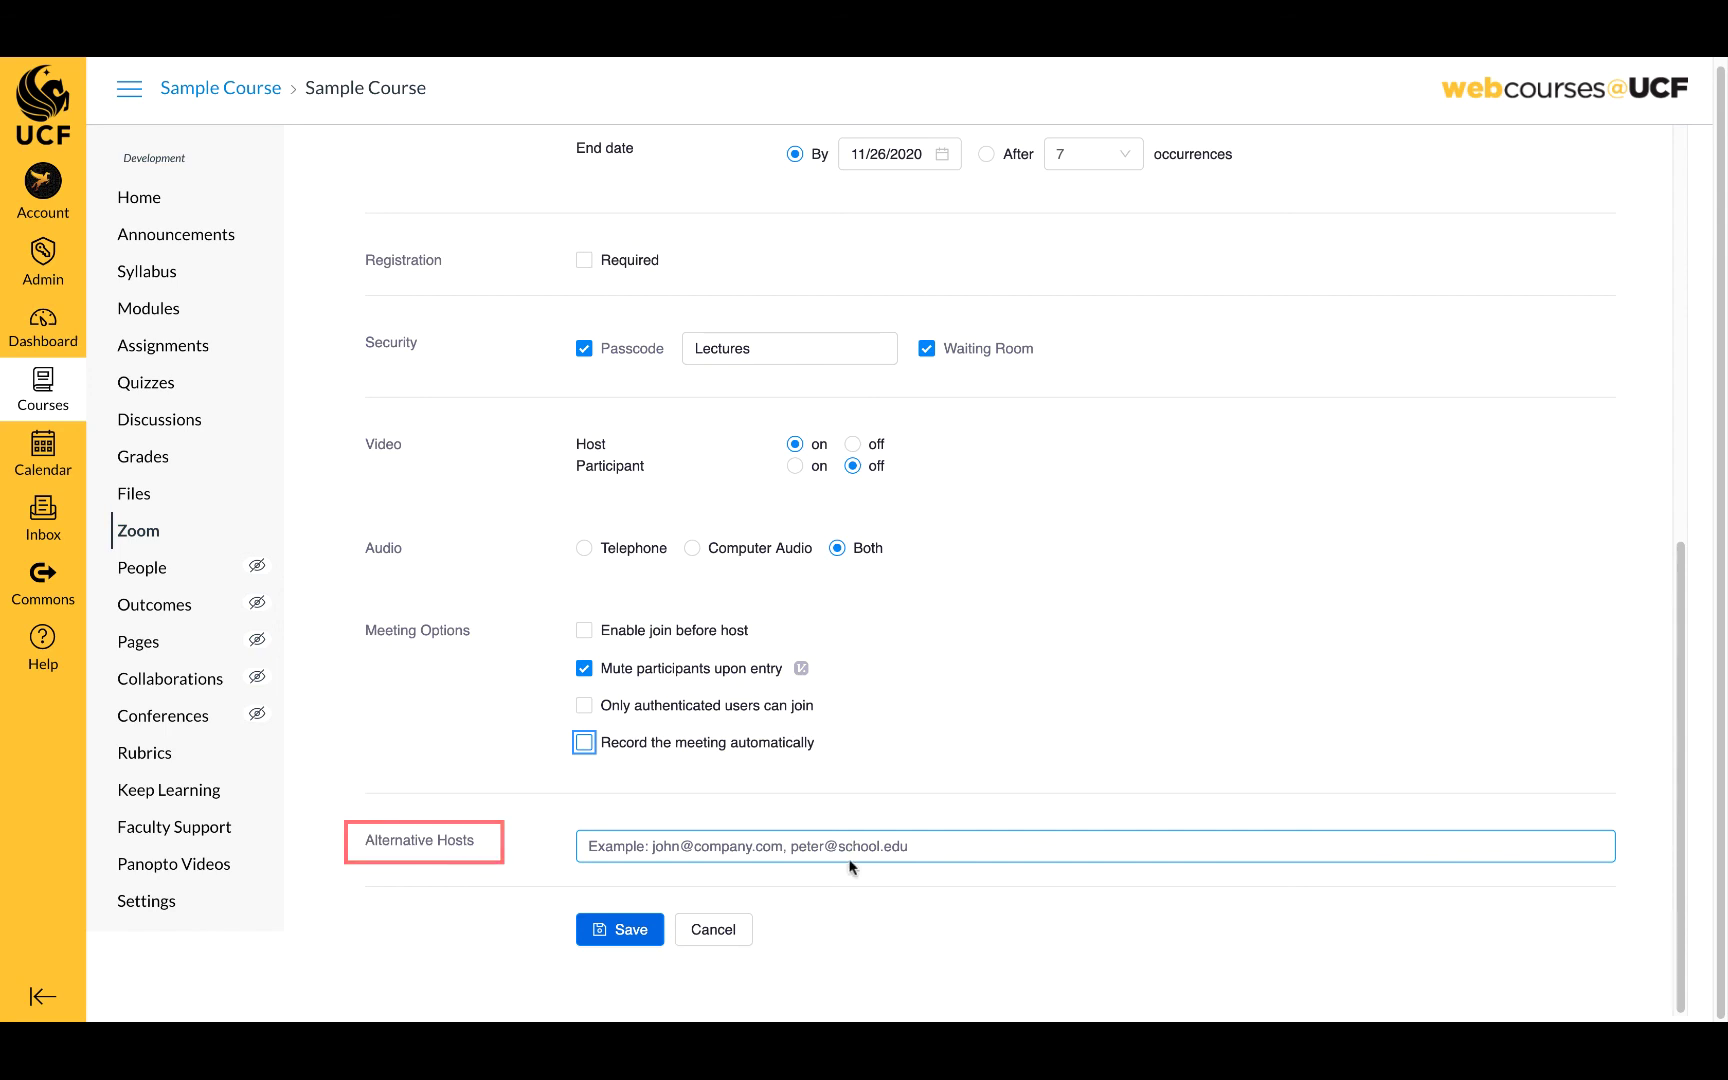
{"action": "left_click", "coordinate": [822, 872]}
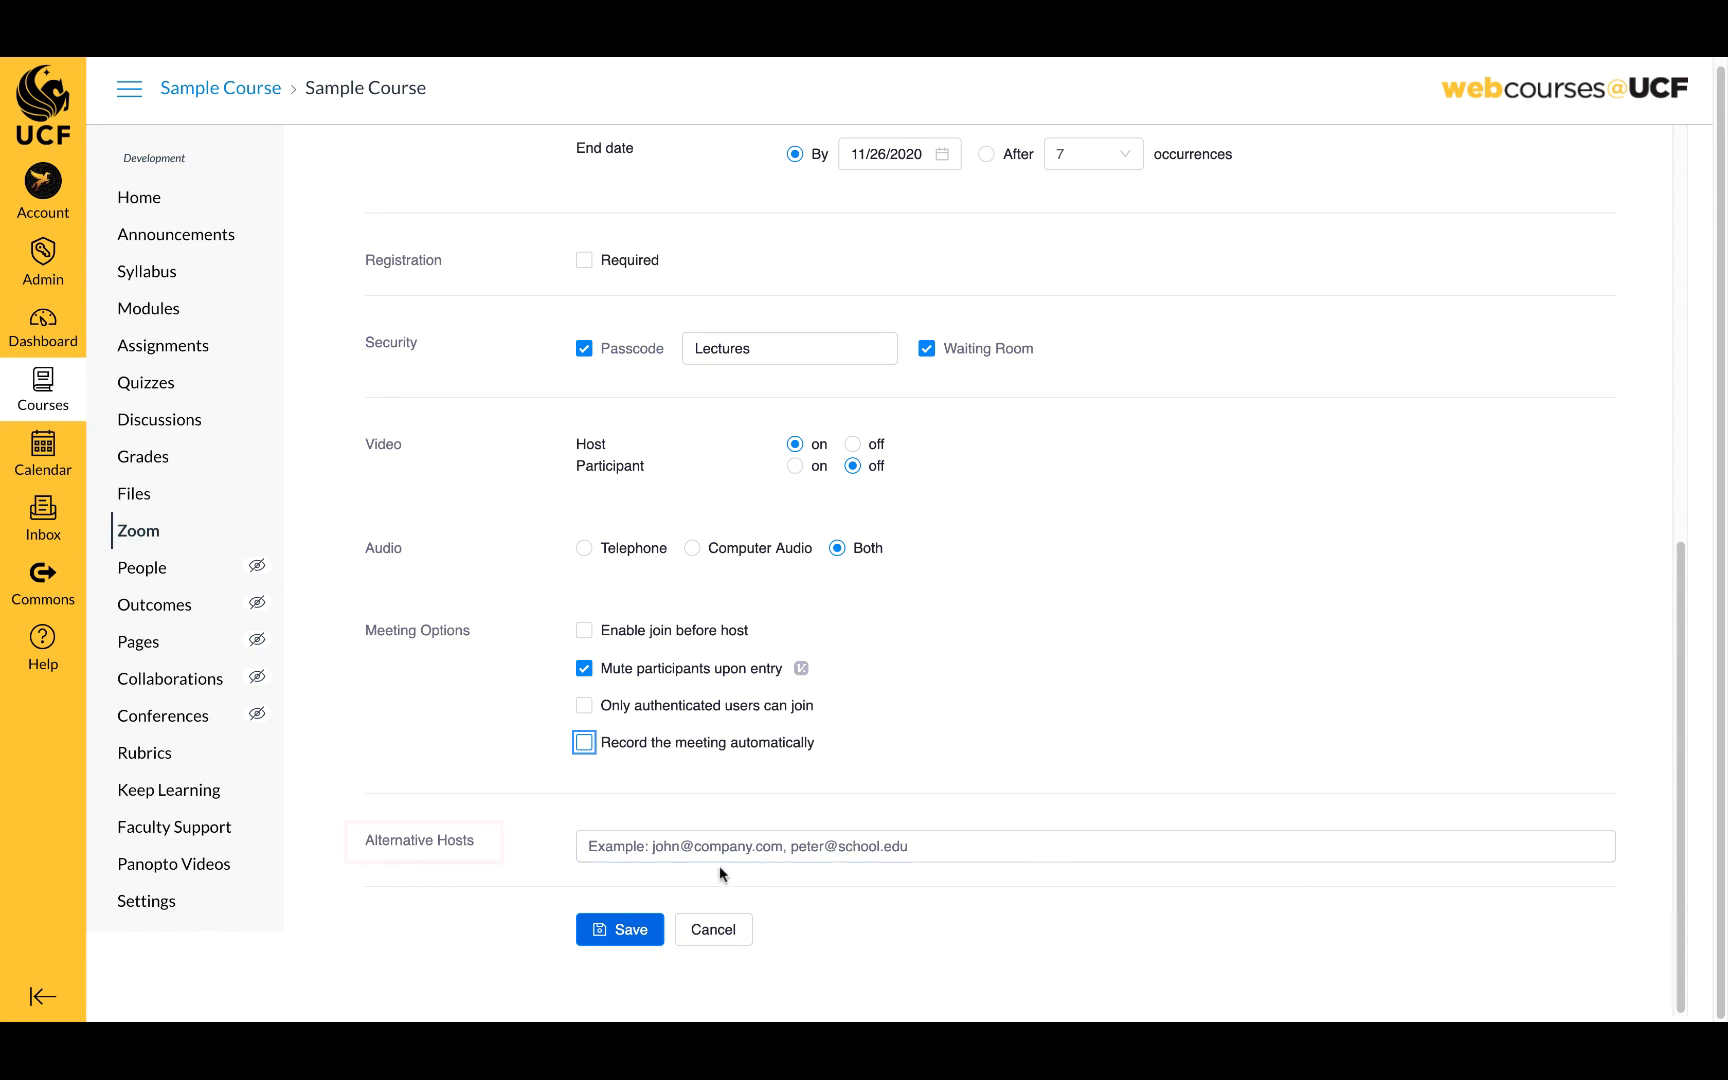
- Save 'Course Lectures' and review its management page with meeting ID and join URL
{"action": "left_click", "coordinate": [622, 932]}
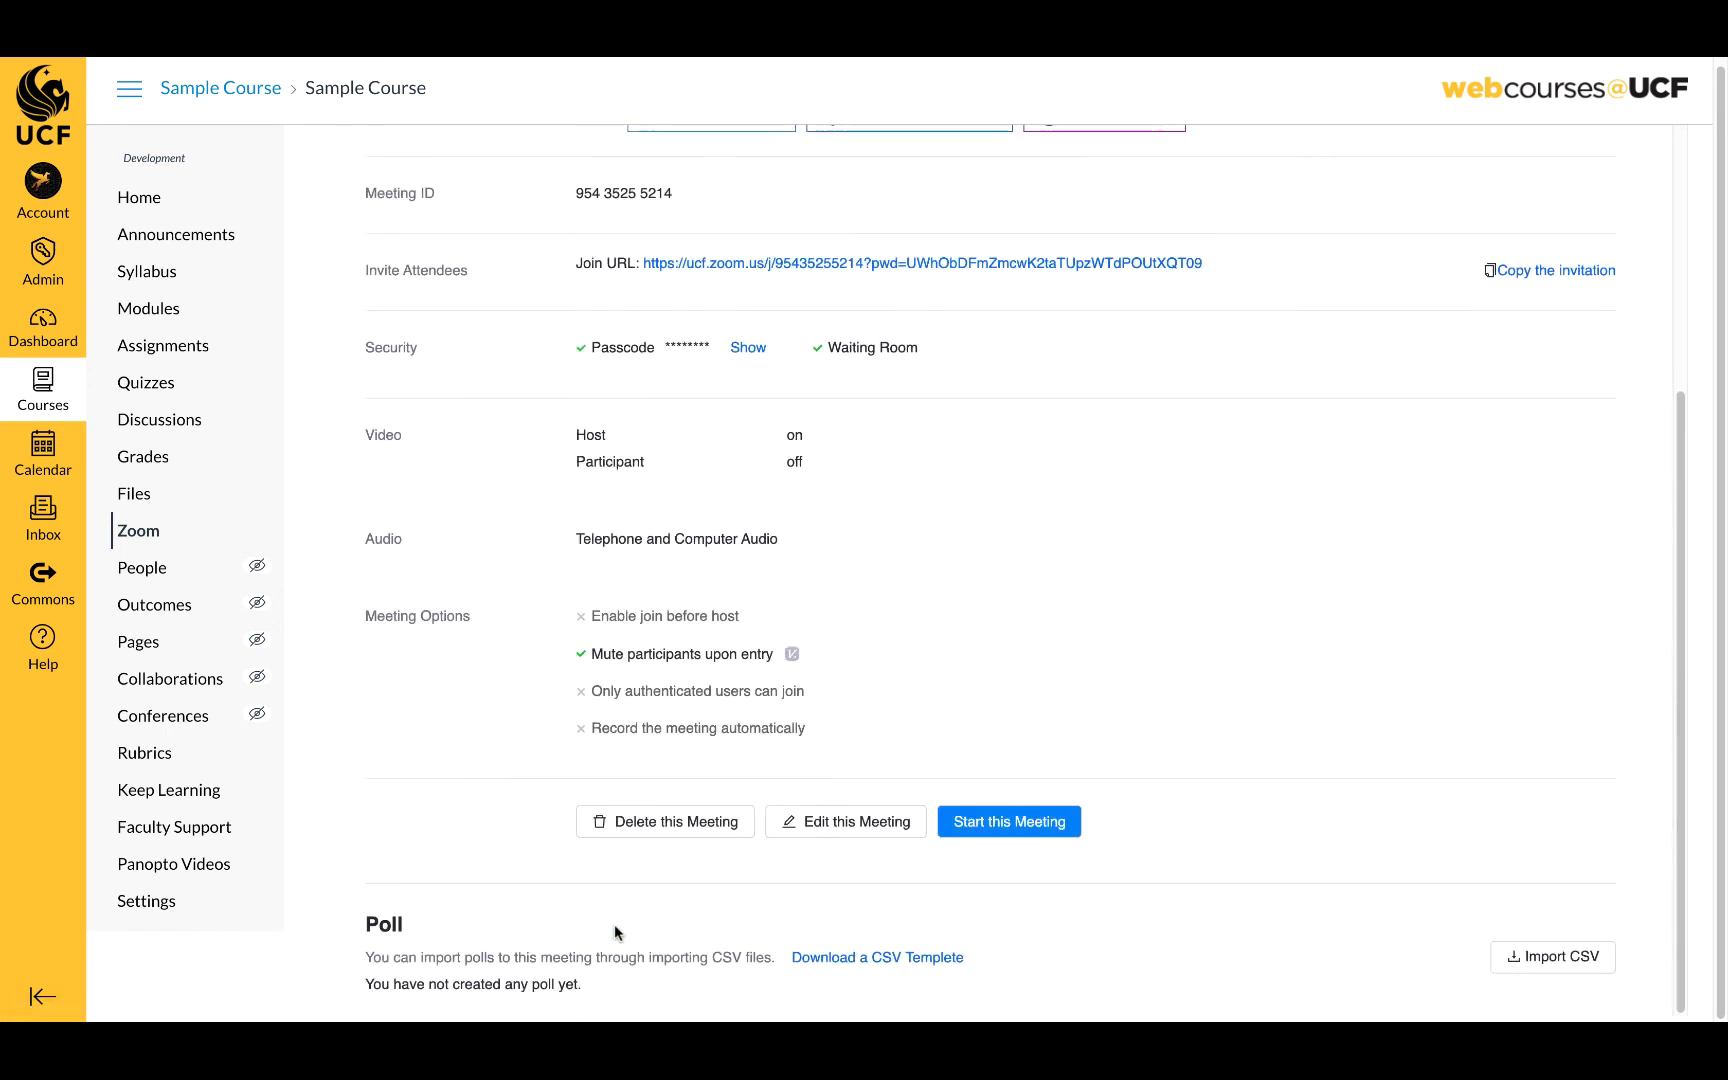
{"action": "scroll", "coordinate": [932, 797], "scroll_direction": "up", "scroll_amount": 3}
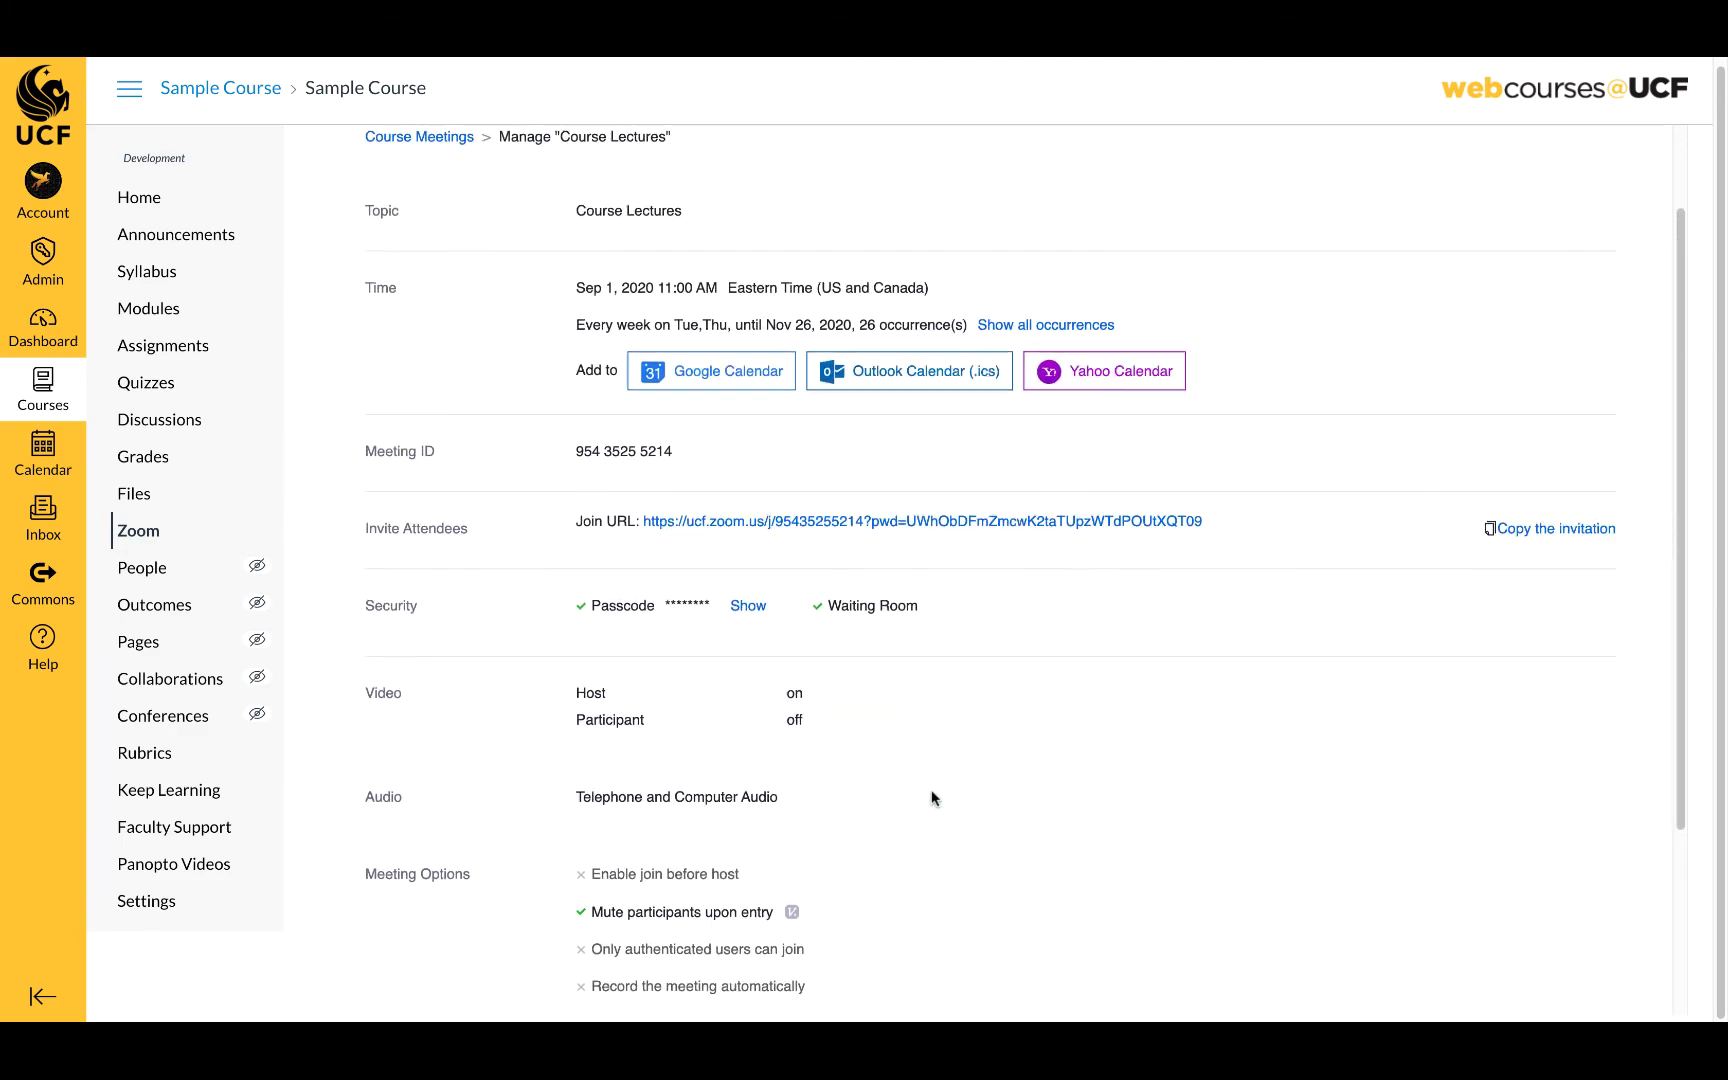